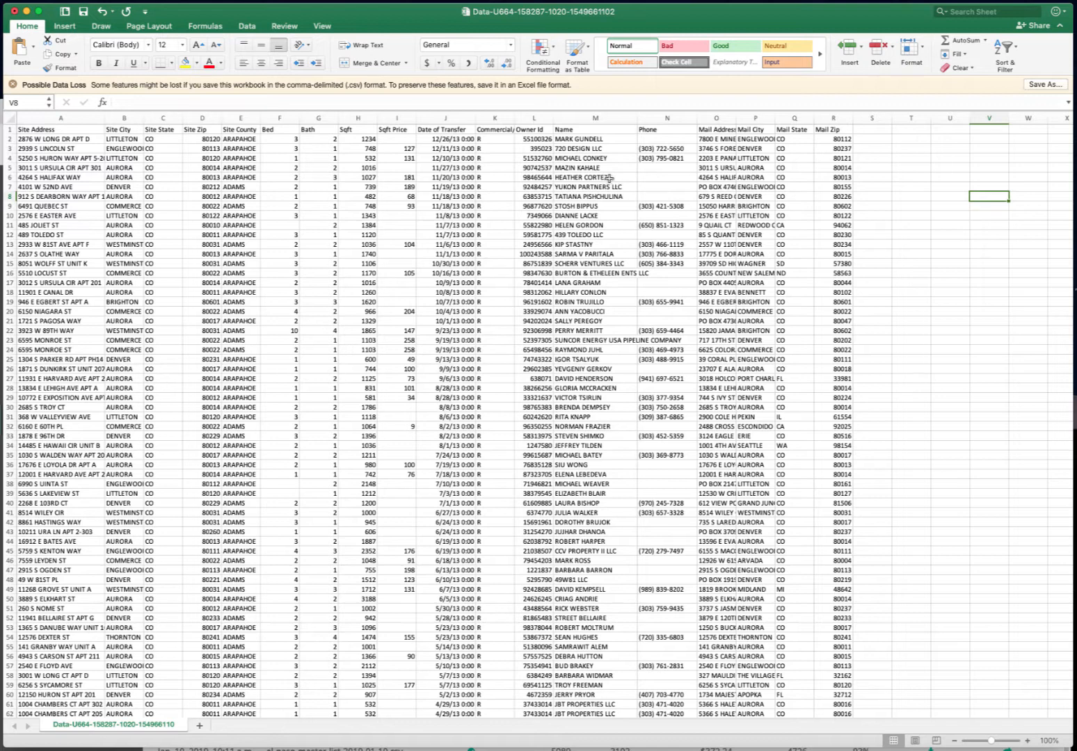
Delete the columns from Bed through Owner Id from the property spreadsheet.
left_click(396, 117)
left_click_drag(279, 117, 533, 120)
right_click(533, 120)
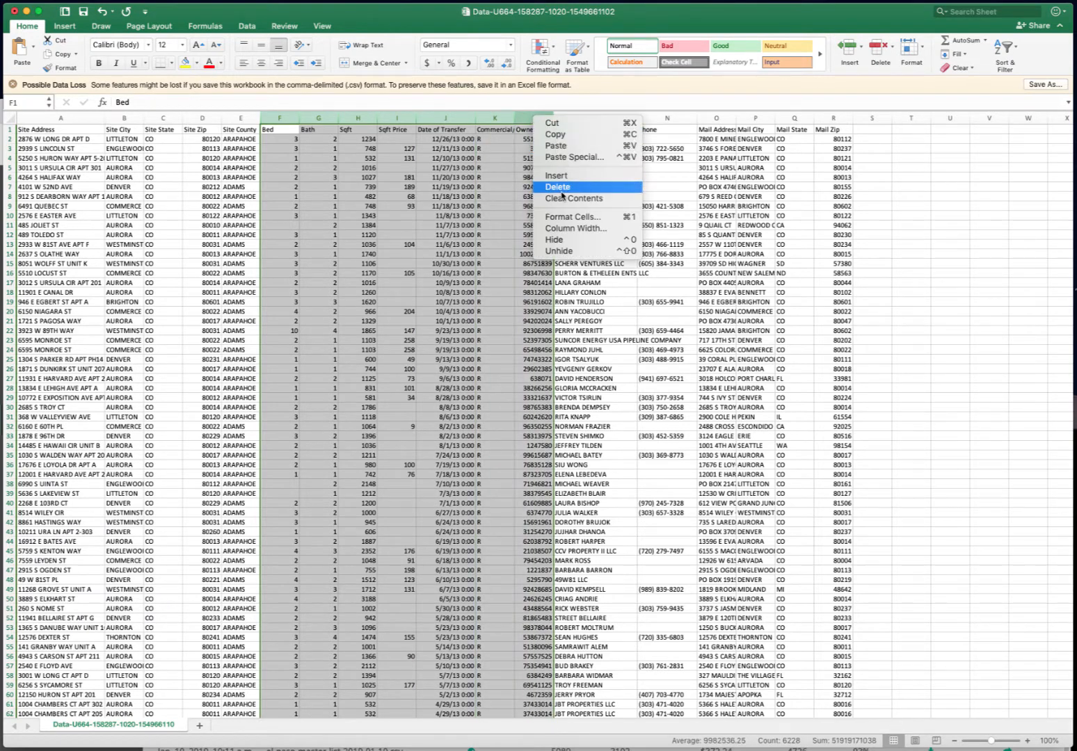
left_click(560, 187)
left_click(349, 194)
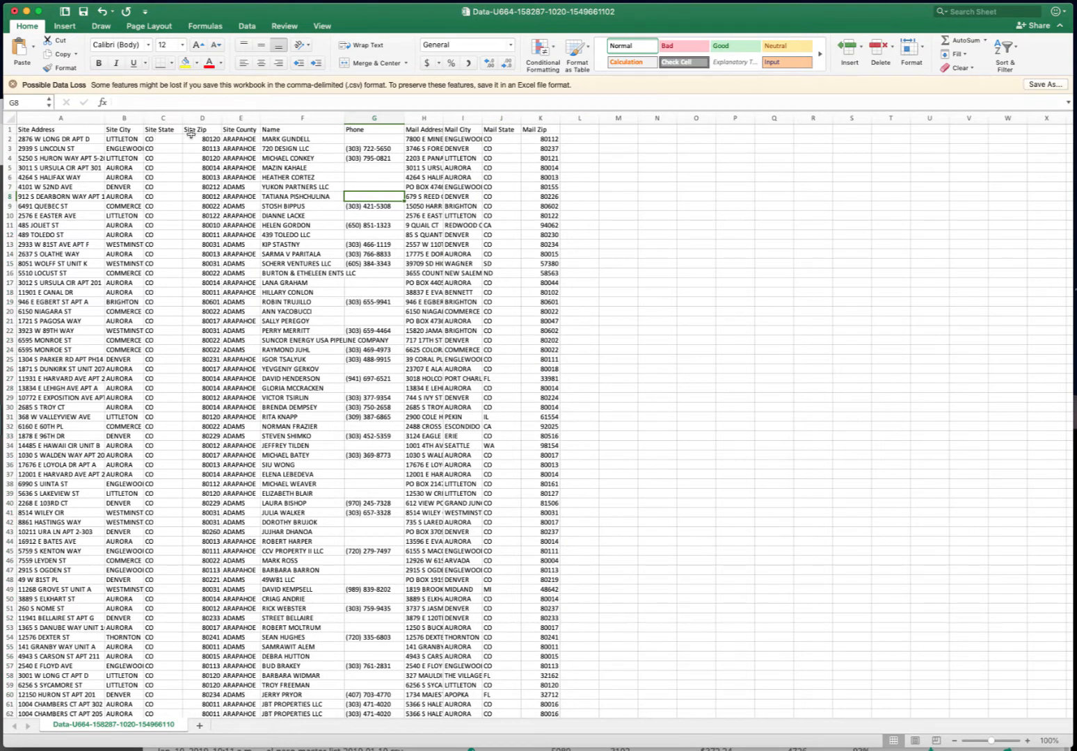
Delete the Site County column from the spreadsheet.
left_click(237, 120)
right_click(236, 120)
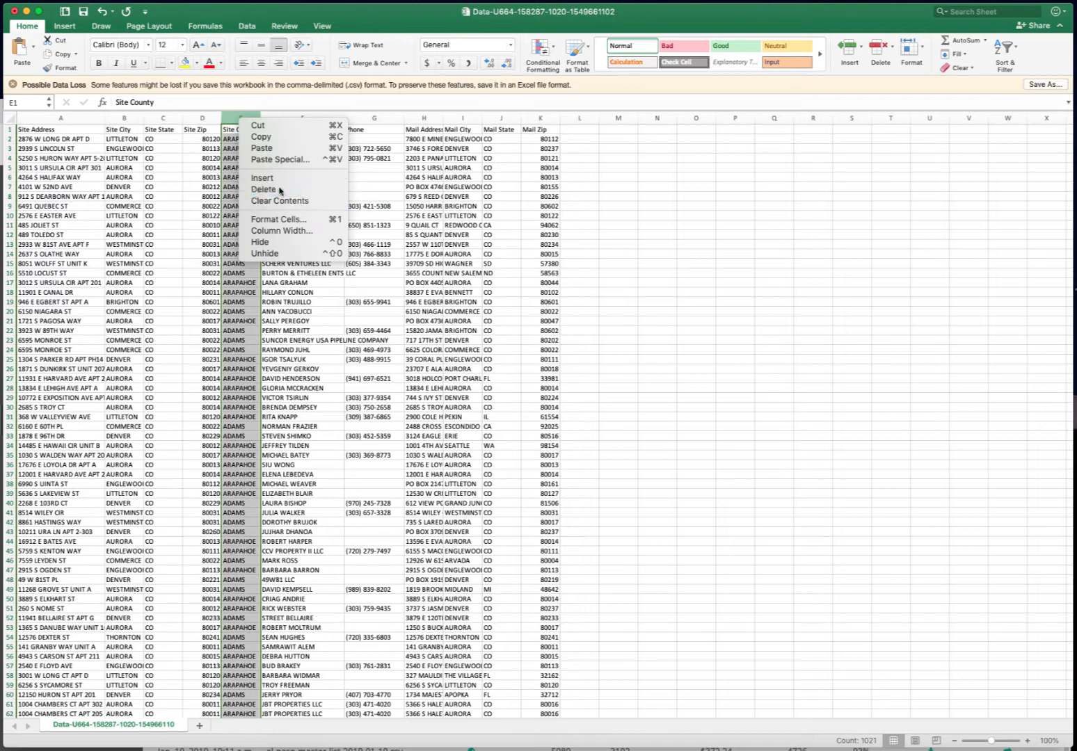
left_click(254, 190)
left_click(384, 197)
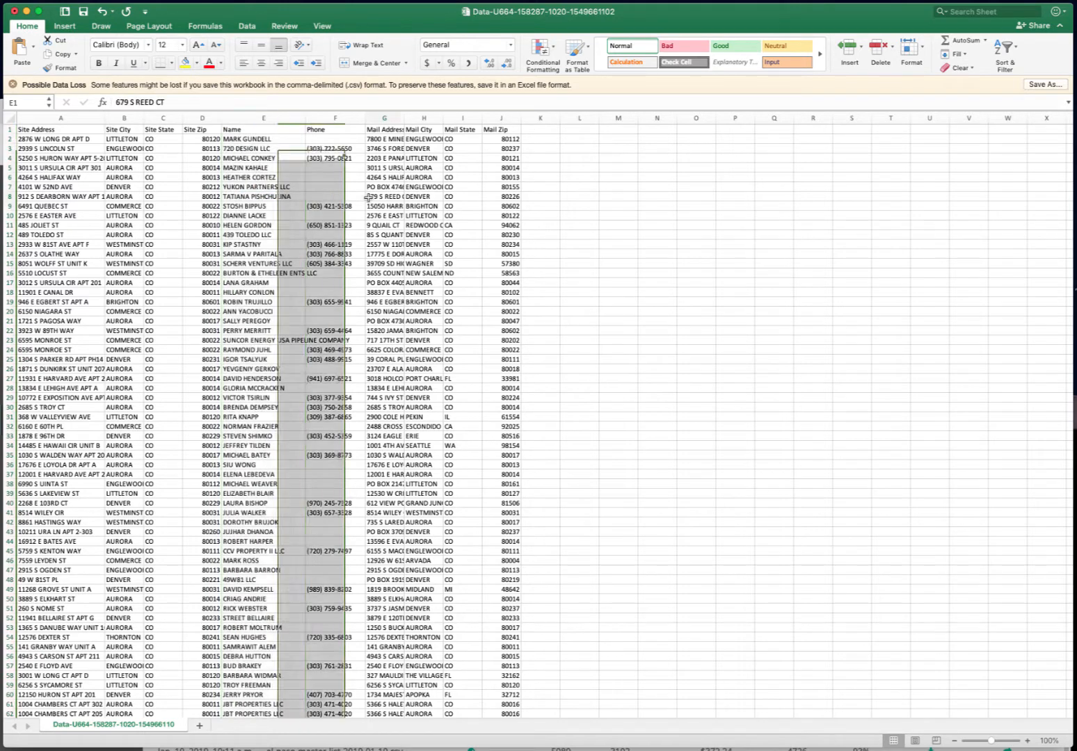
Delete the Phone column and widen the Mail Address column.
left_click(256, 118)
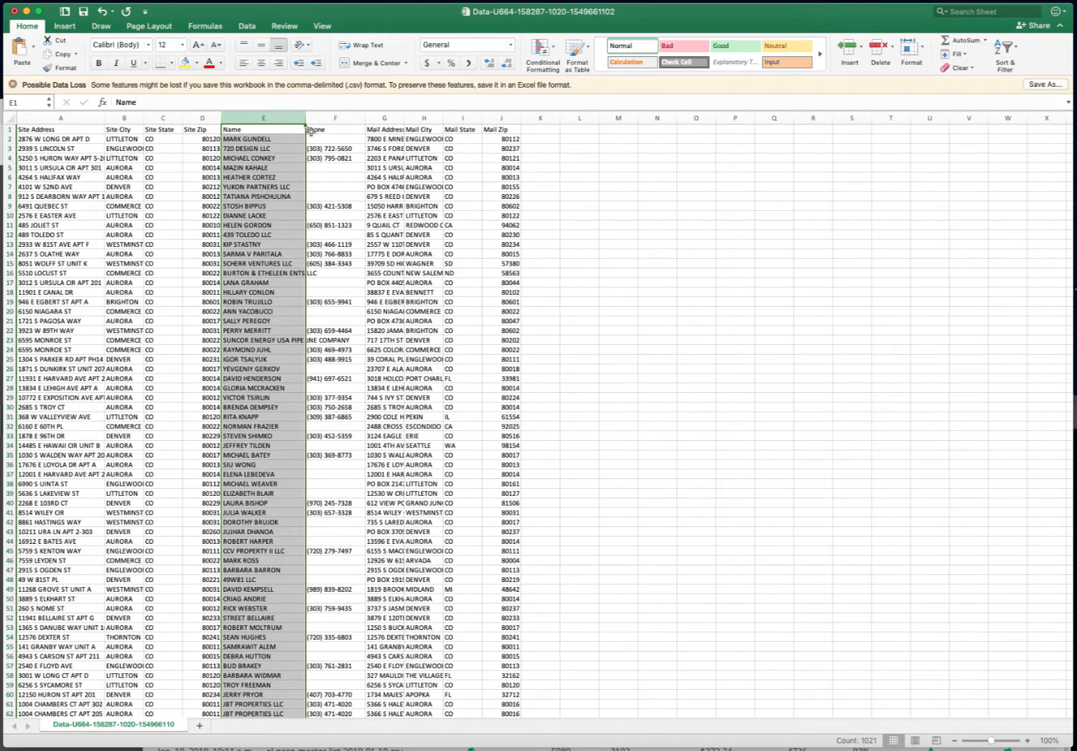
left_click(329, 119)
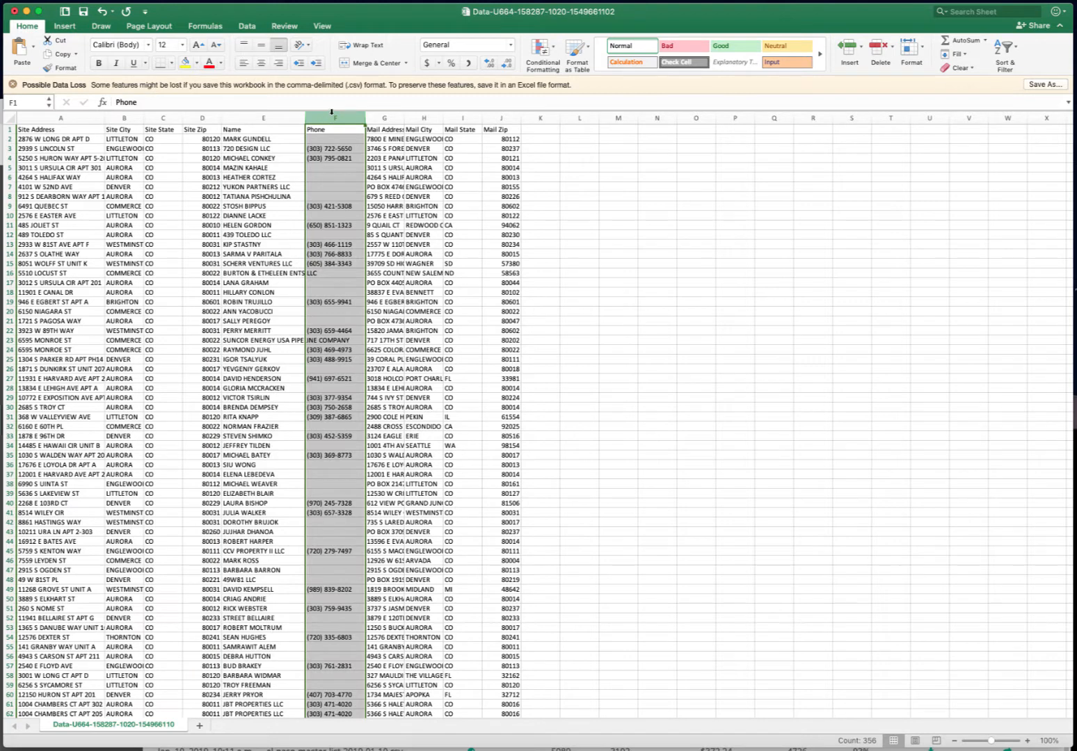
right_click(320, 116)
left_click(348, 189)
left_click_drag(344, 117, 366, 117)
left_click(611, 179)
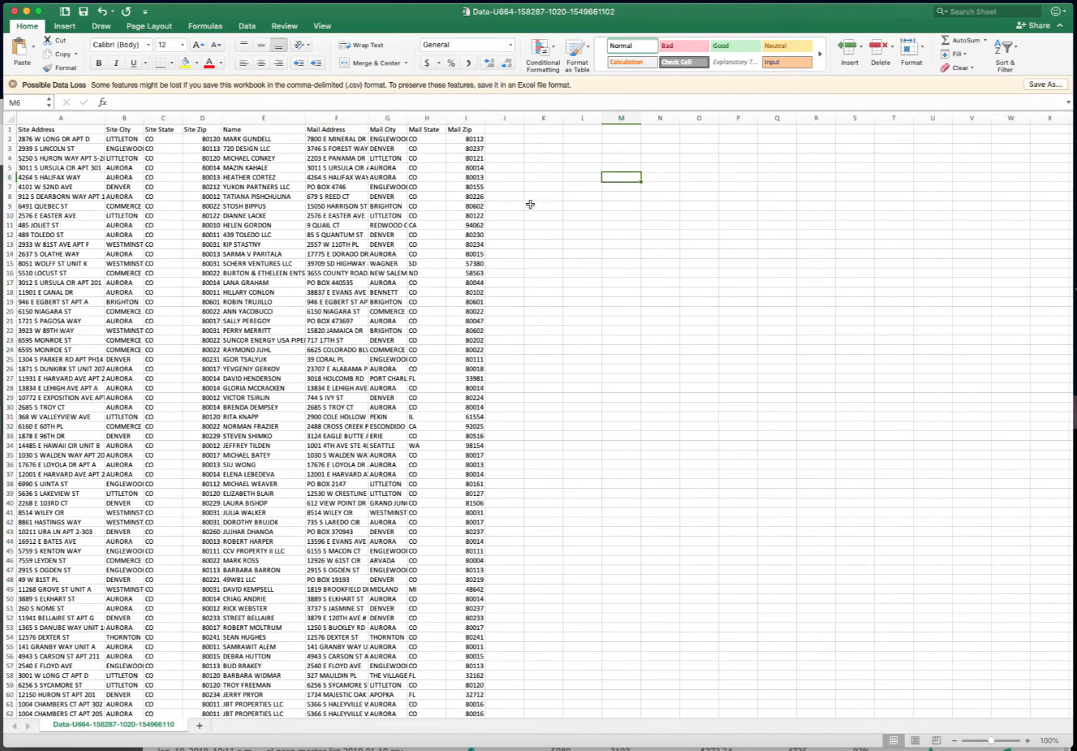
Switch to the Lead Sherpa skip trace page in the browser and start a new skip trace.
left_click_drag(456, 13, 458, 163)
left_click_drag(498, 114, 503, 14)
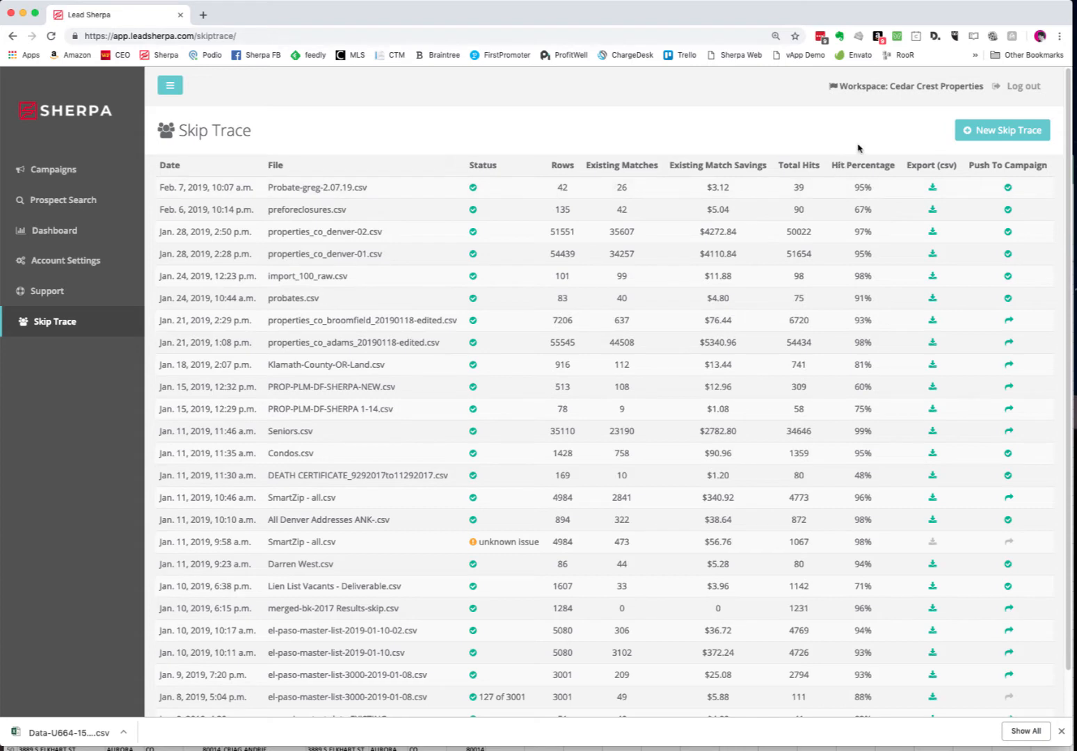
left_click(999, 132)
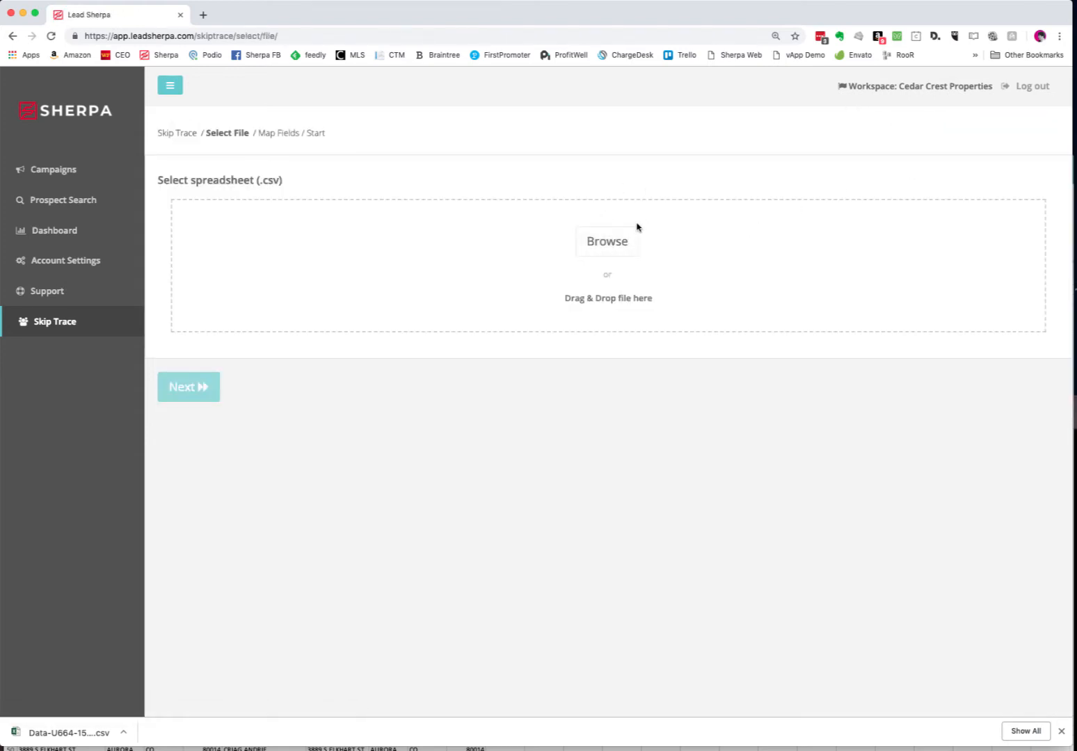
left_click(610, 245)
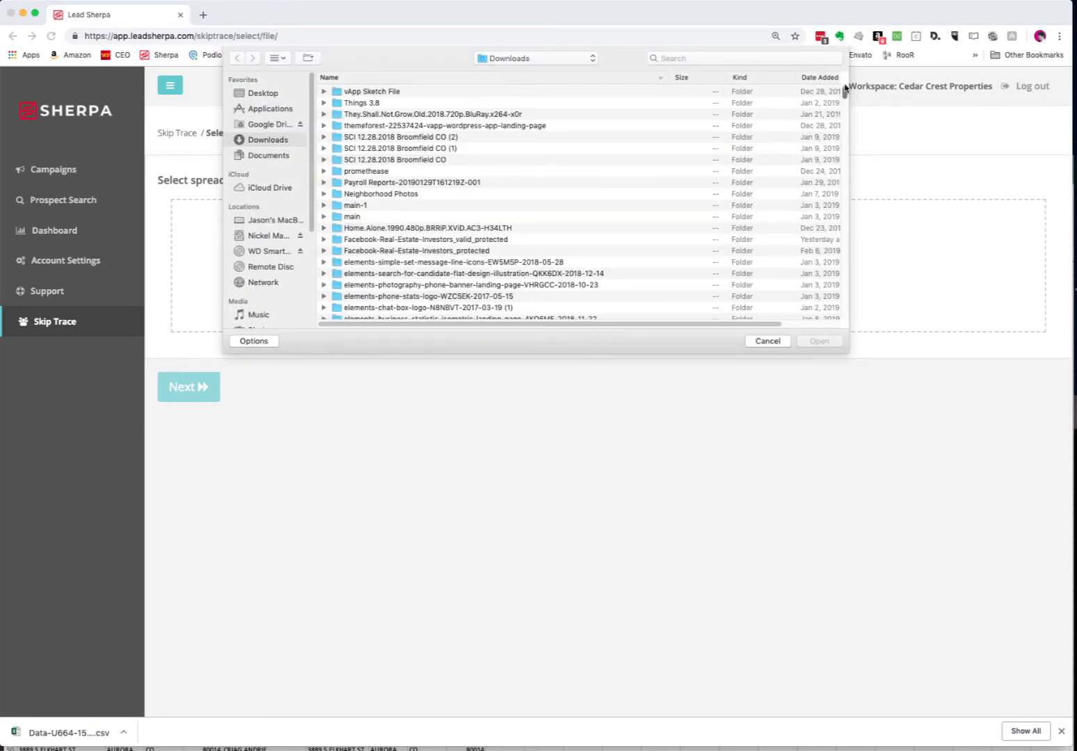
mouse_move(844, 89)
left_mouse_down()
mouse_move(842, 106)
mouse_move(848, 66)
left_mouse_up()
left_click(821, 77)
left_click(491, 93)
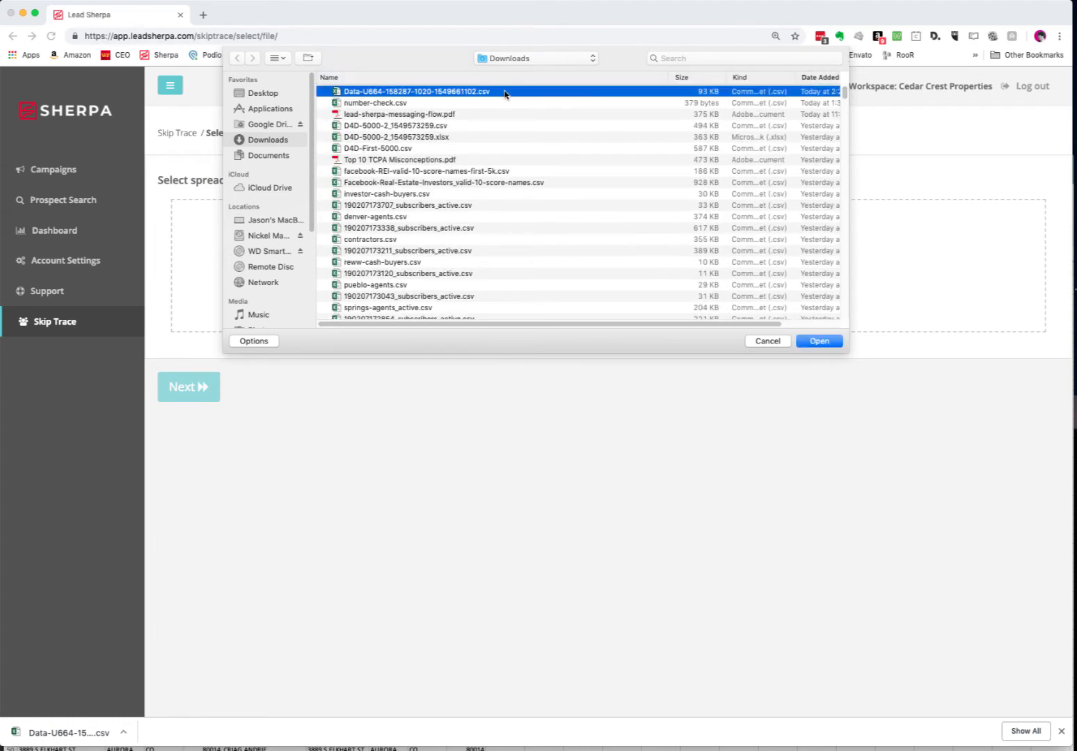
left_click(828, 343)
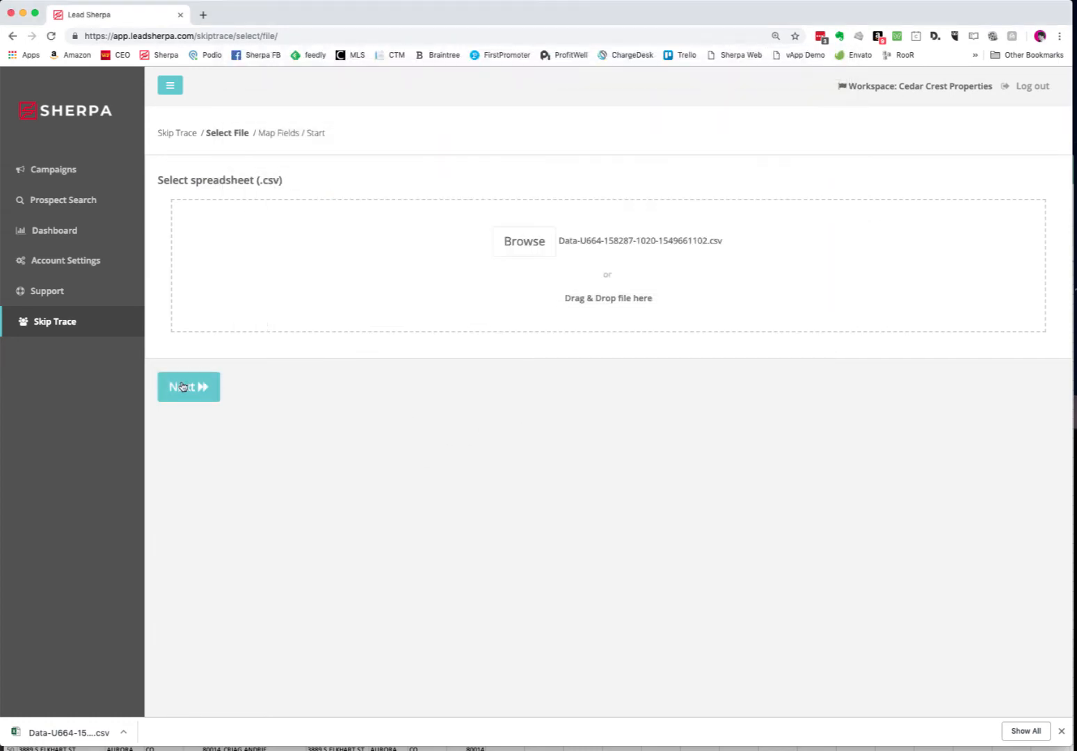
left_click(183, 387)
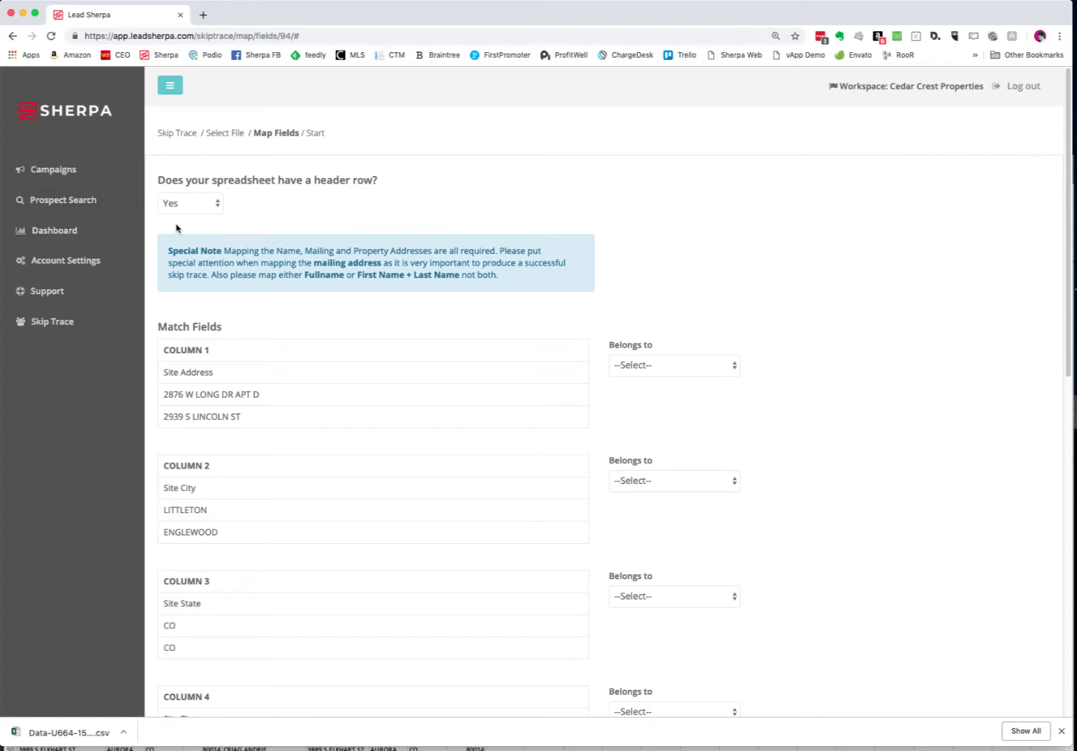
Map columns 1 to 4 to Property Address, Property City, Property State and Property Zip.
left_click_drag(1068, 119, 976, 196)
left_click(665, 210)
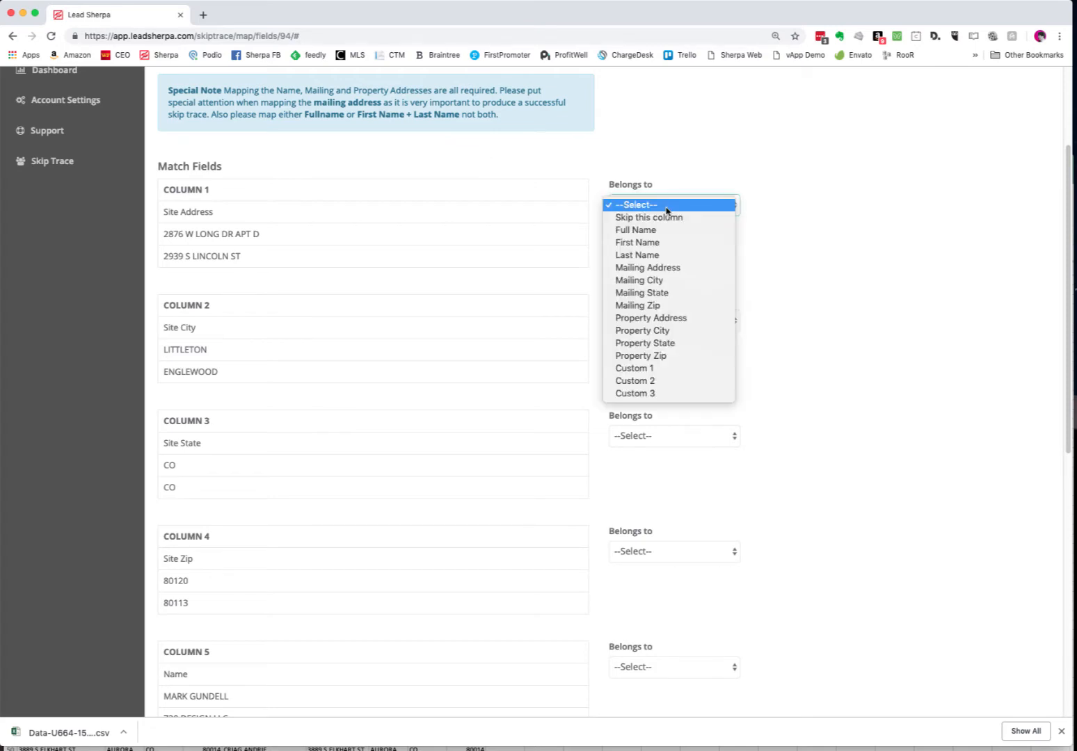
left_click(658, 318)
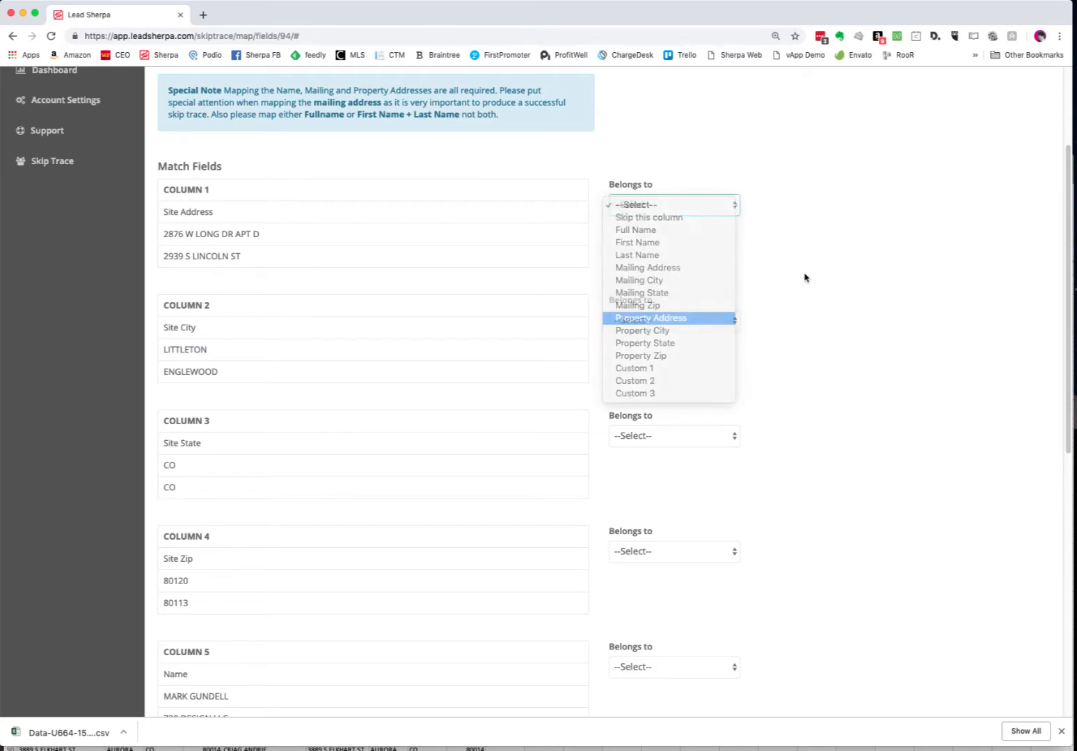
left_click(680, 321)
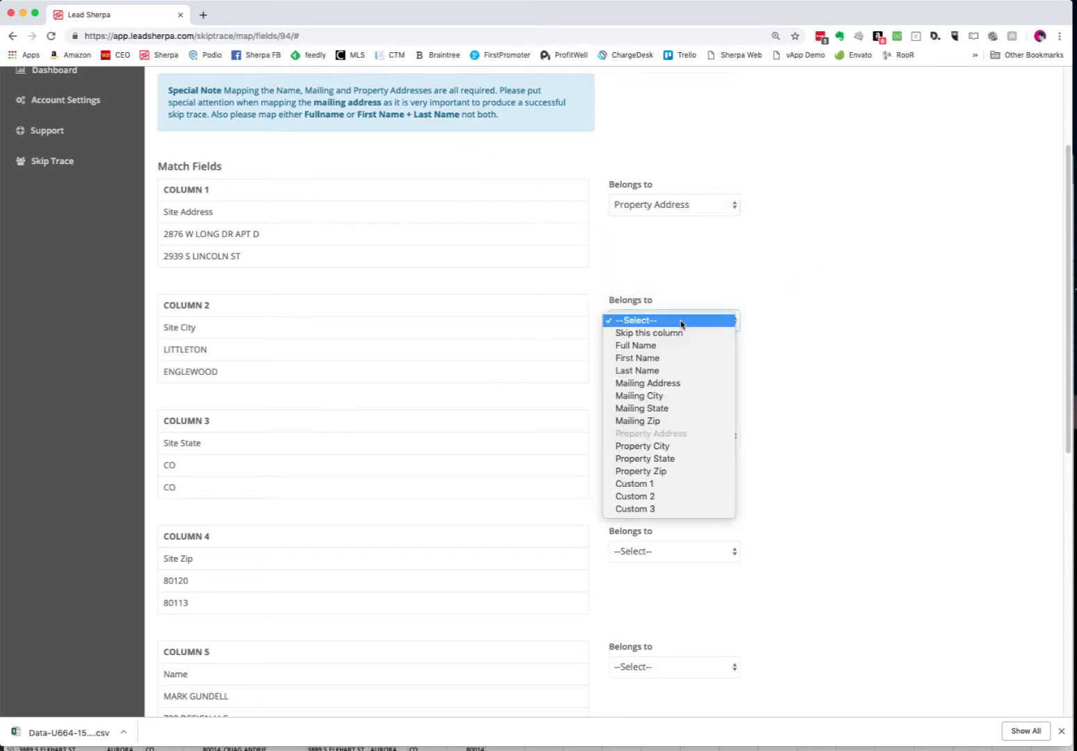
left_click(653, 446)
left_click(685, 437)
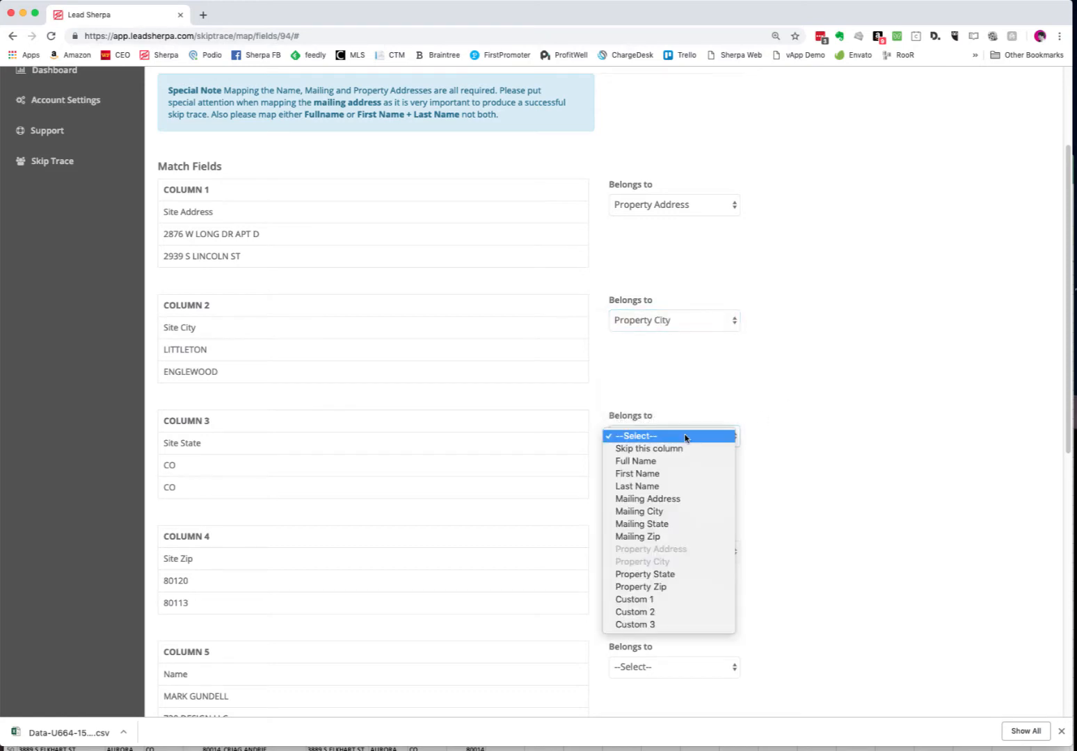
left_click(680, 574)
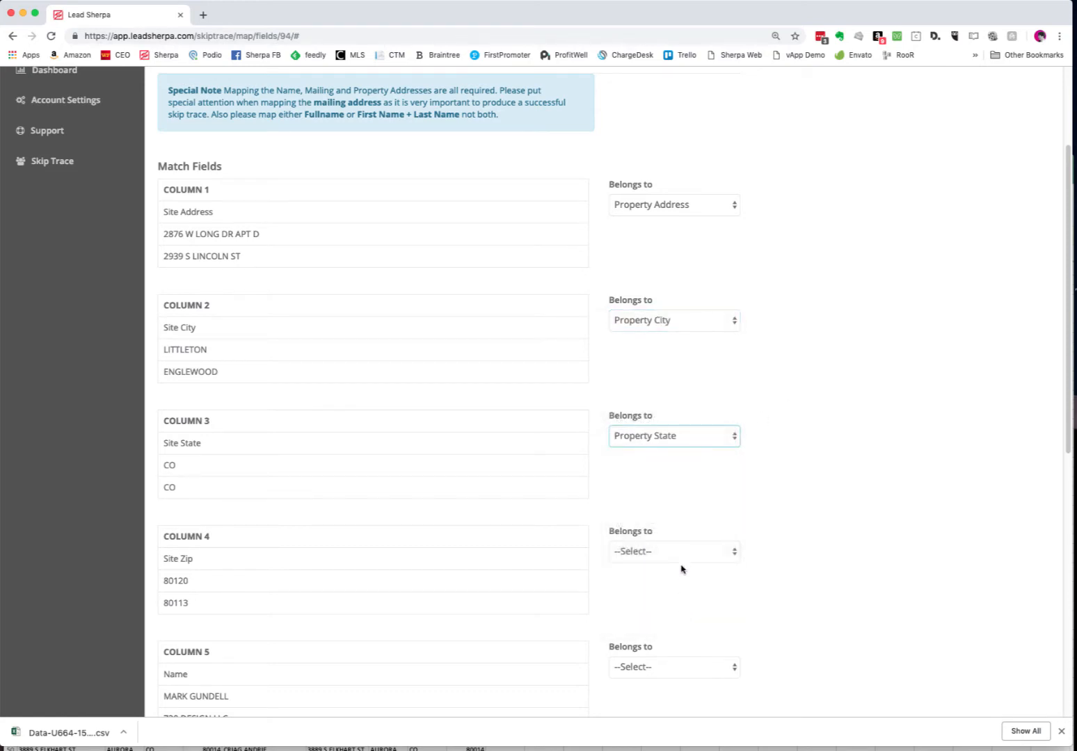
left_click(682, 553)
left_click(668, 703)
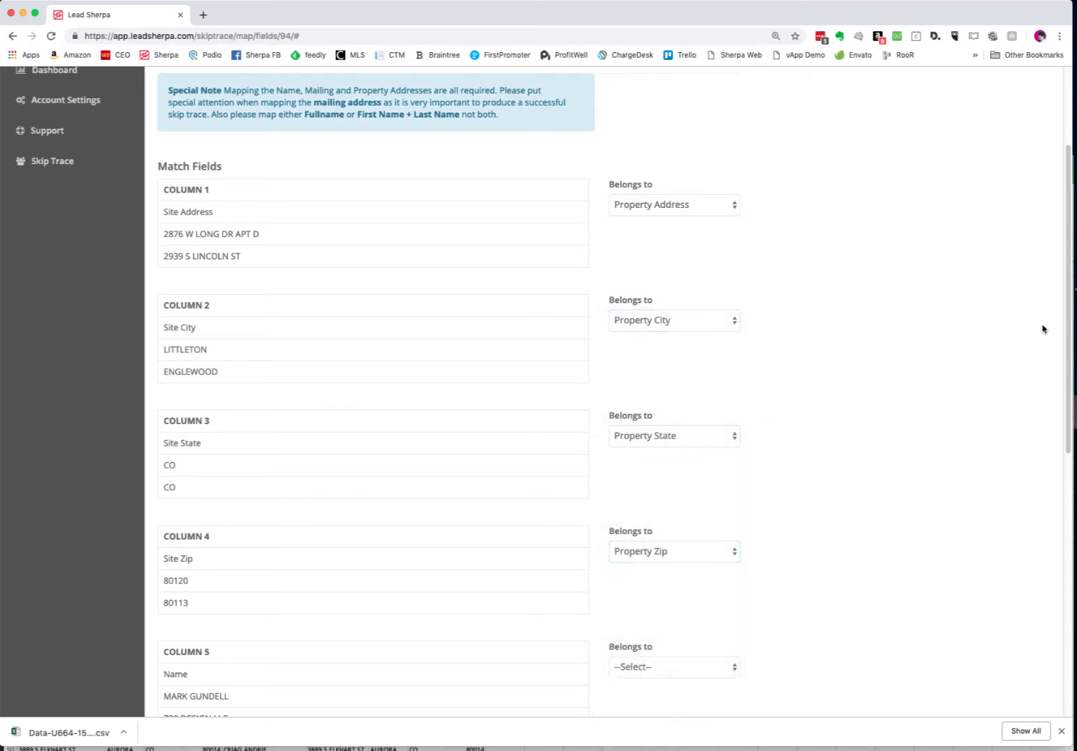
Map column 5, Name, to Full Name.
scroll(1050, 358, "down", 6)
scroll(820, 417, "up", 1)
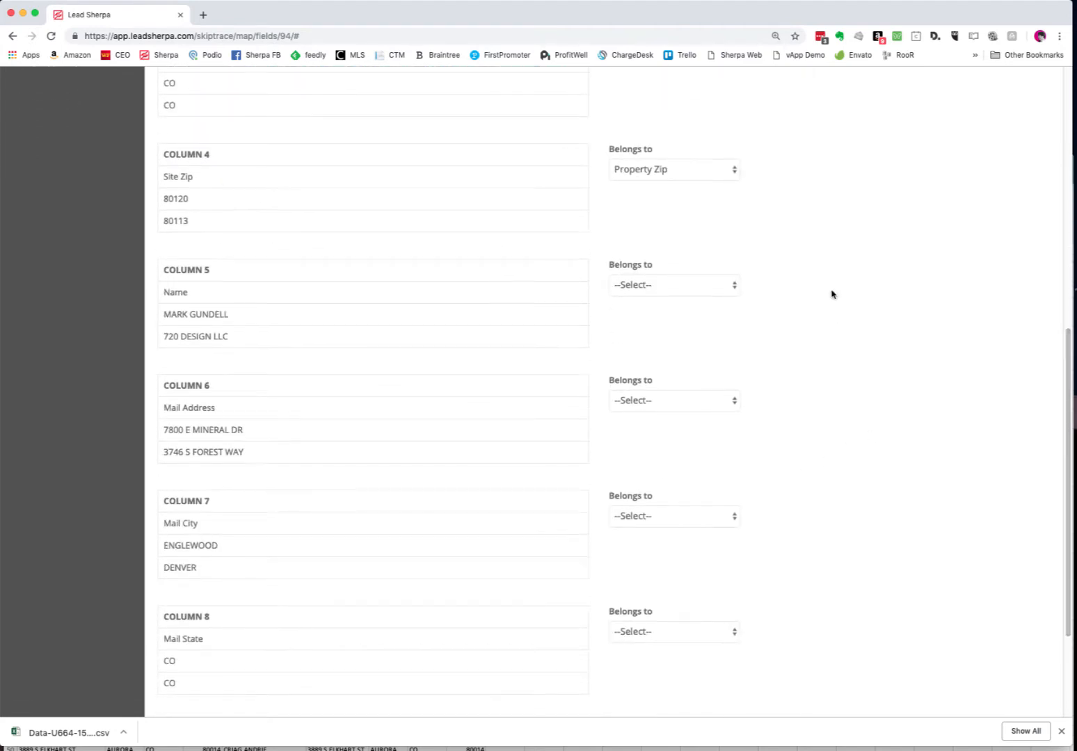
left_click(673, 284)
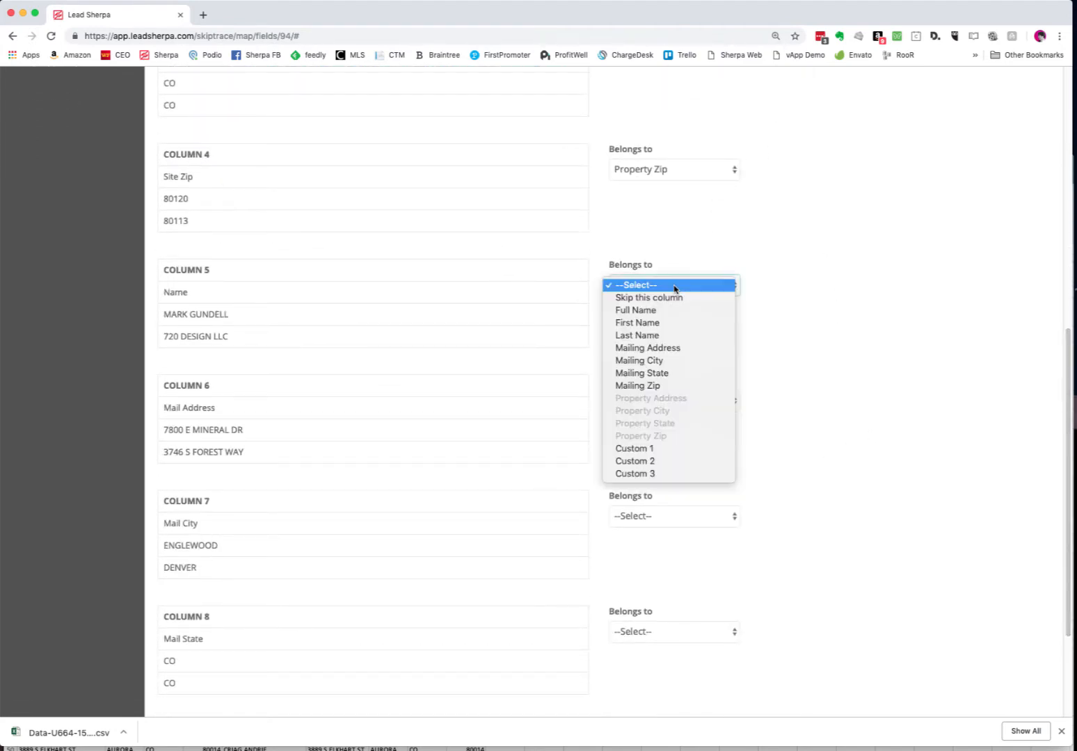
left_click(673, 311)
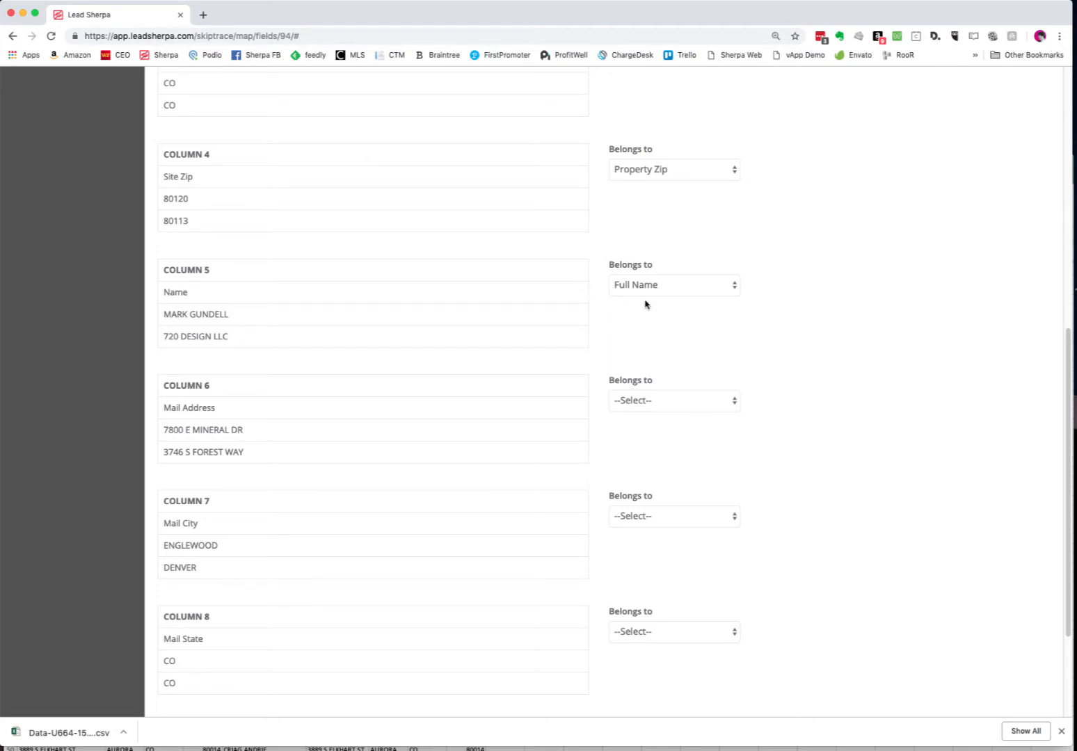
left_click(669, 286)
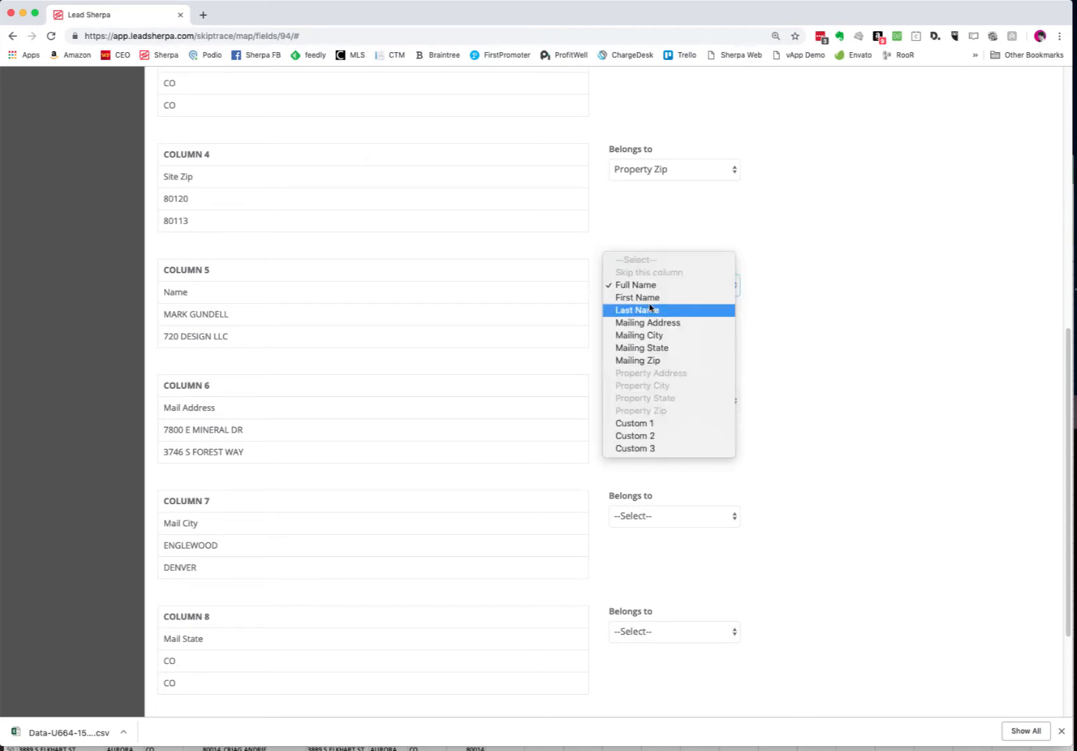
left_click(819, 221)
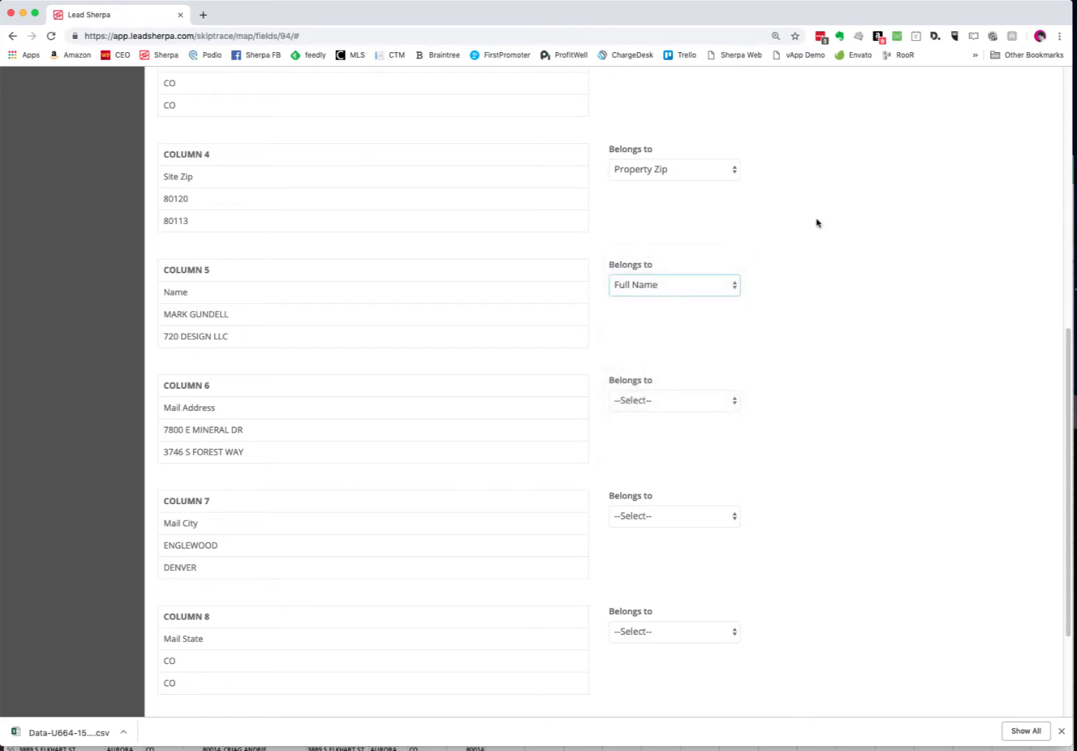
Map columns 6 to 9 to Mailing Address, Mailing City, Mailing State and Mailing Zip.
left_click_drag(1067, 338, 984, 403)
left_click(652, 271)
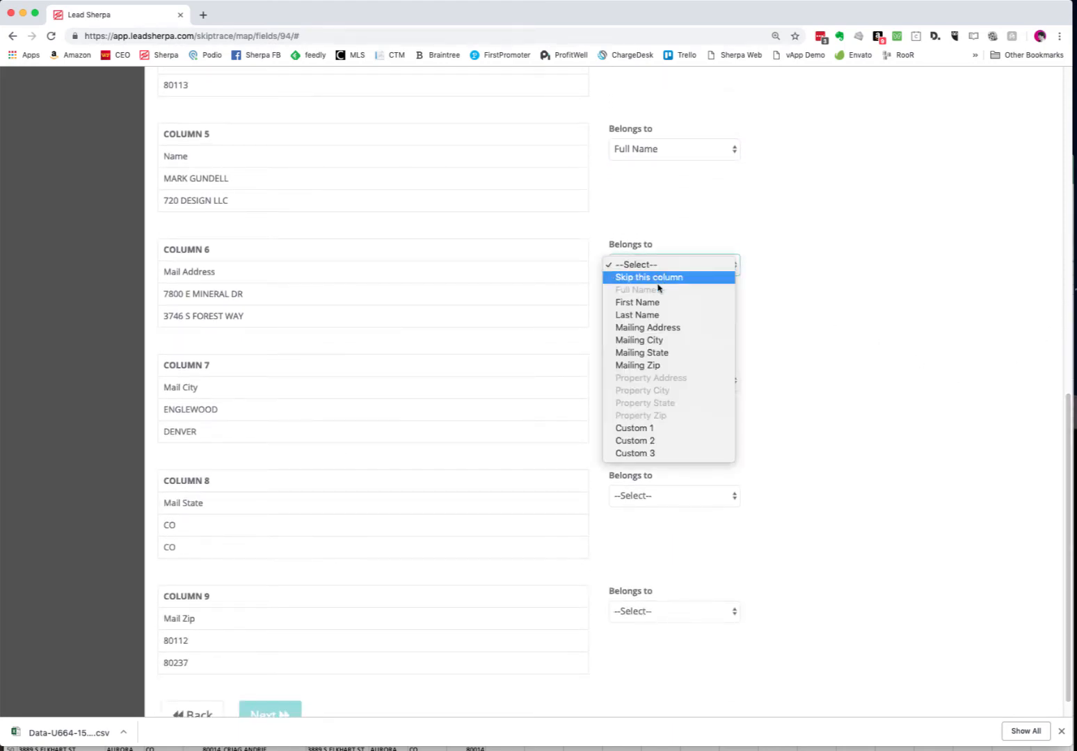
left_click(661, 328)
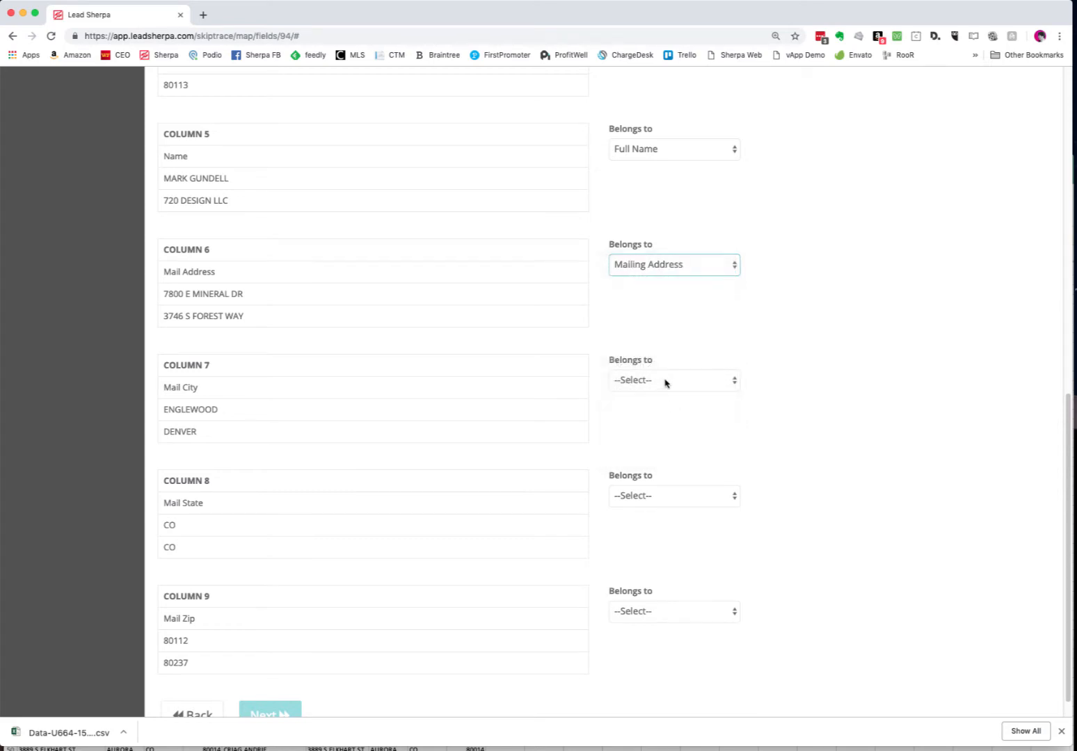
left_click(666, 380)
left_click(668, 455)
left_click(666, 491)
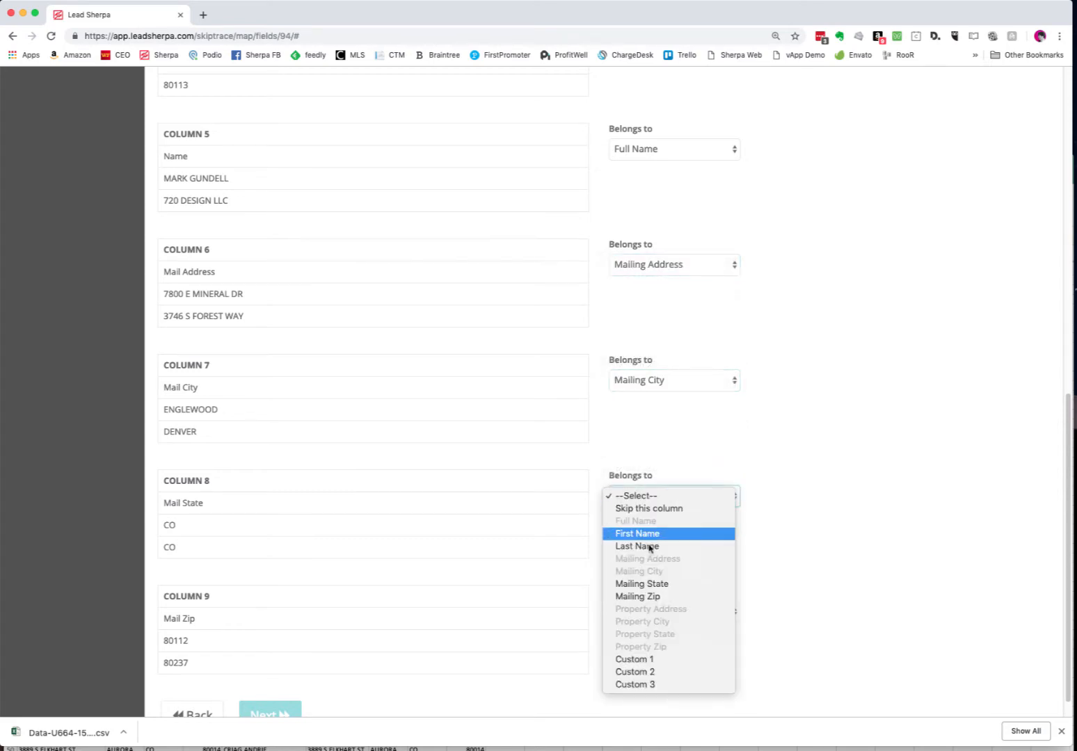
left_click(661, 583)
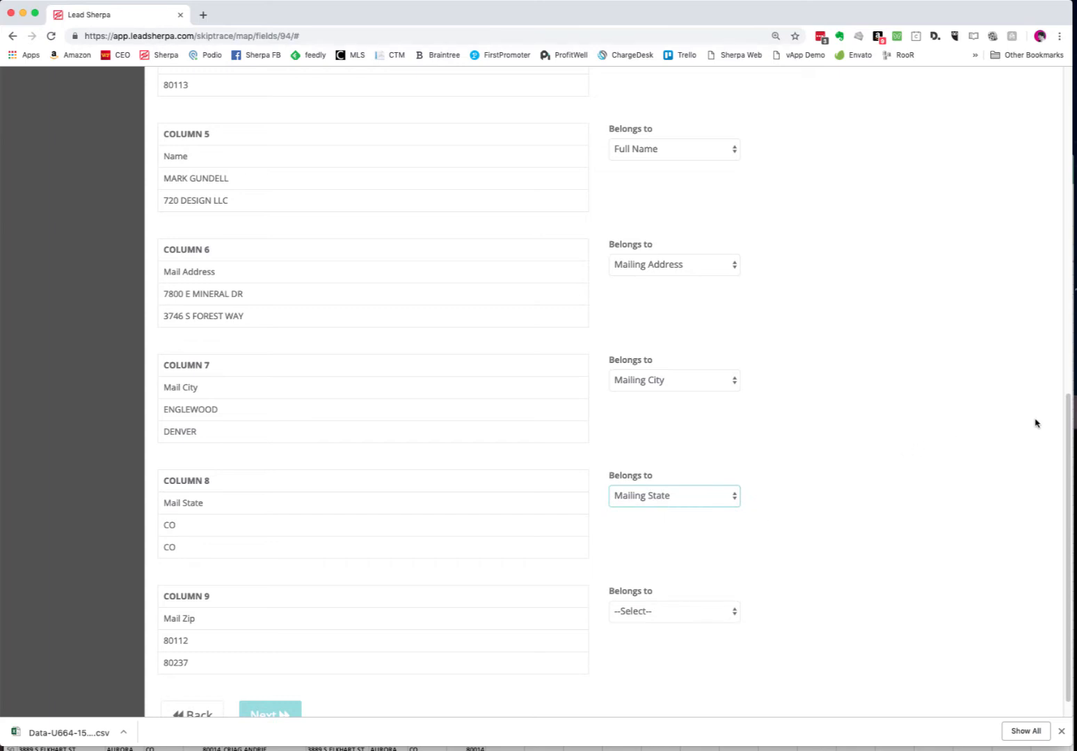
scroll(921, 512, "down", 1)
left_click(654, 593)
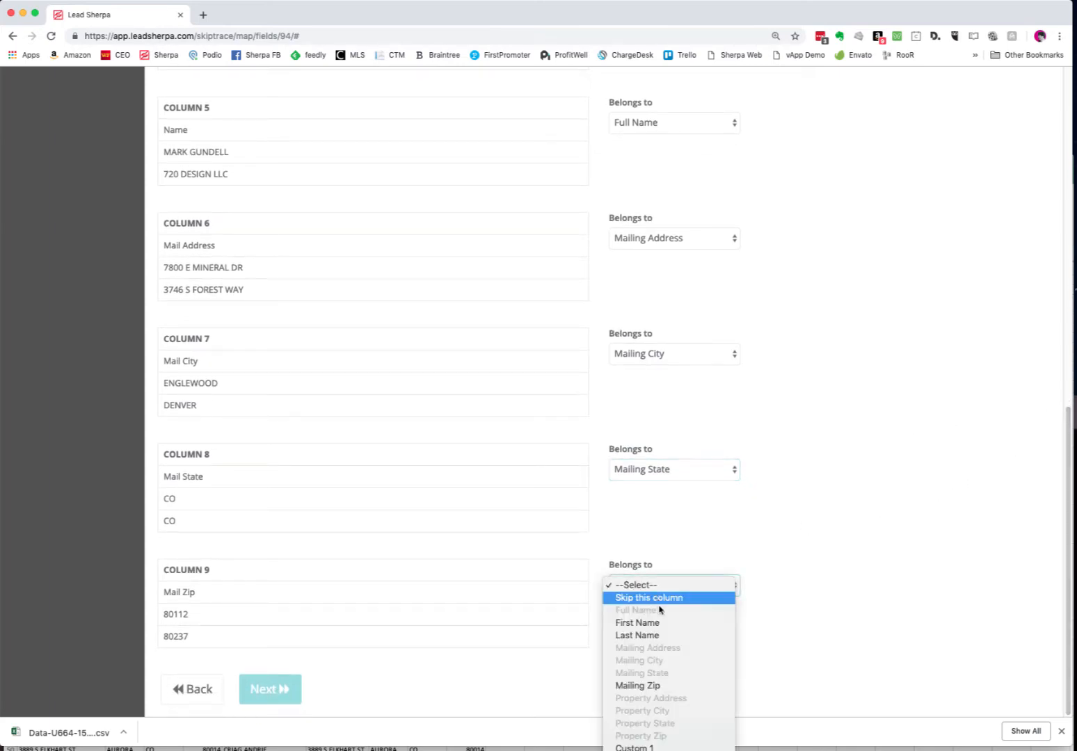
left_click(666, 687)
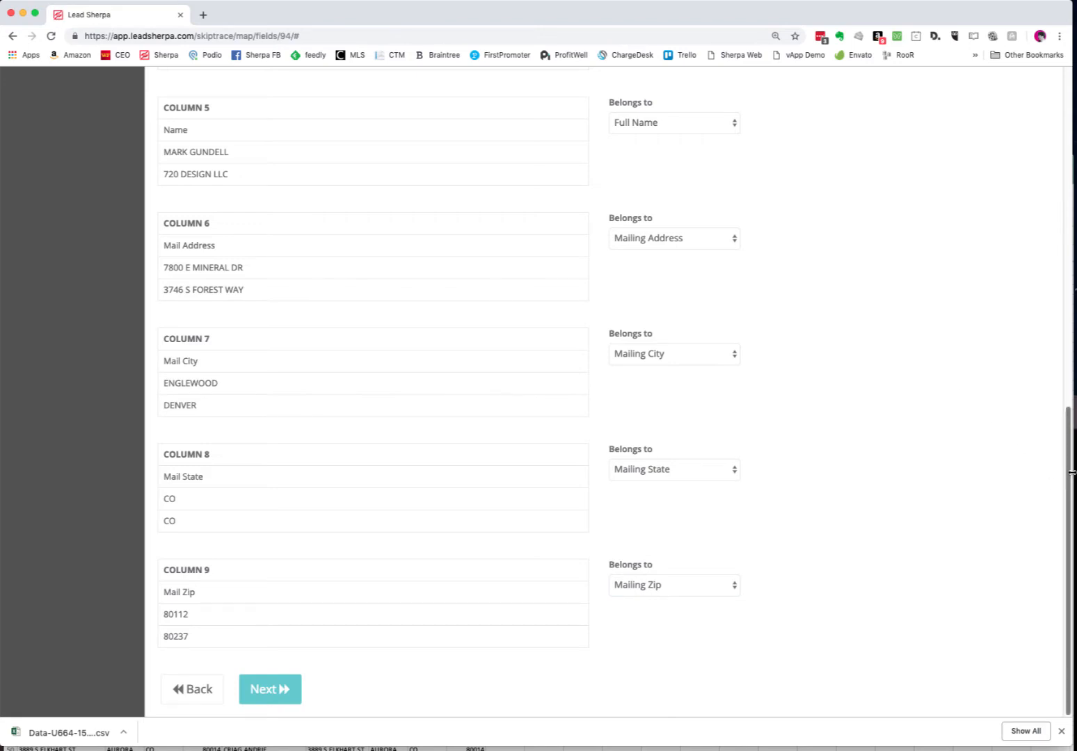
Review the header row setting, the special note and the property column mappings at the start of the form.
left_click_drag(1069, 475, 1049, 149)
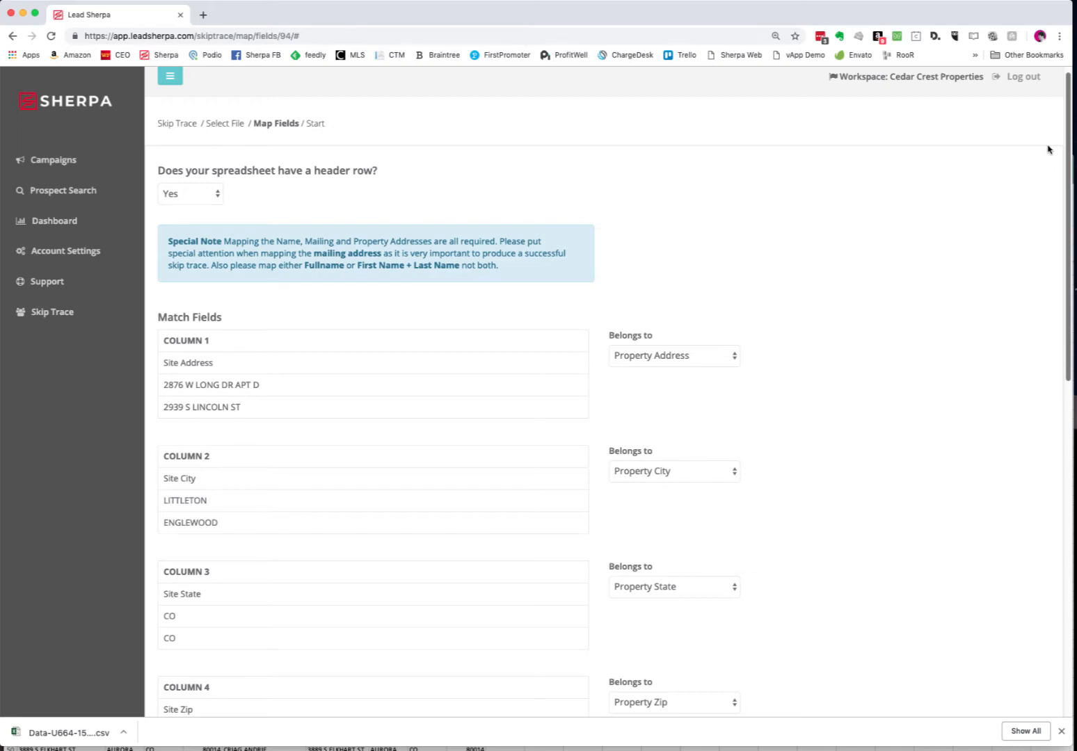
left_click_drag(1049, 150, 1045, 148)
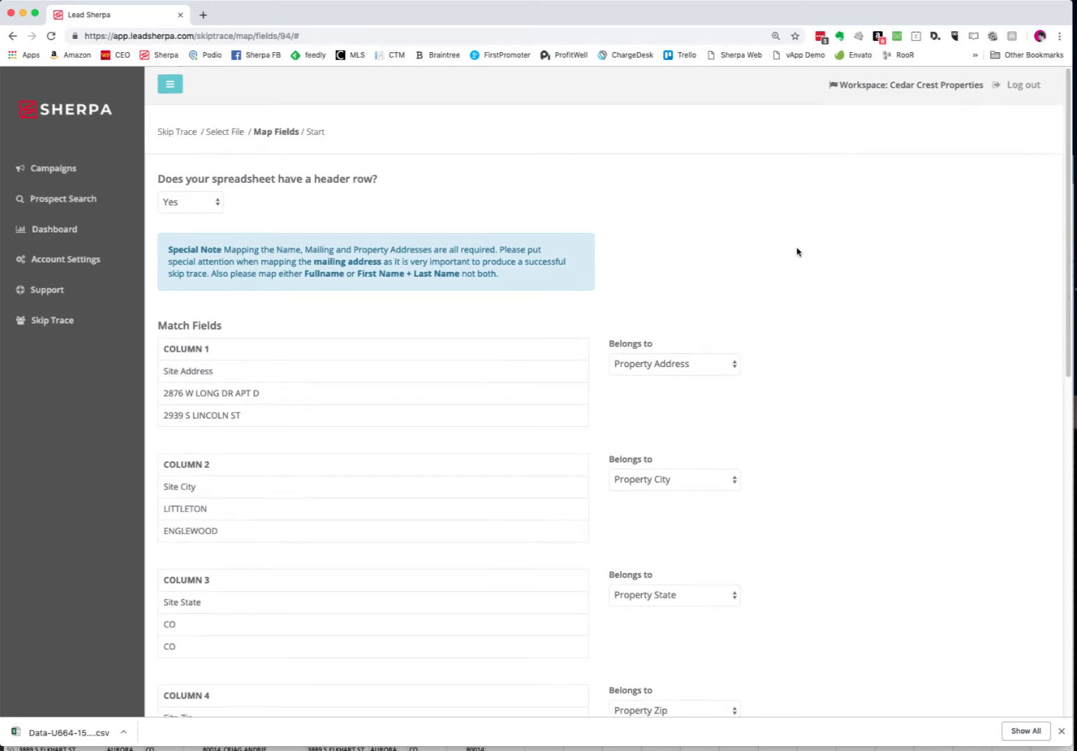
scroll(1016, 229, "down", 3)
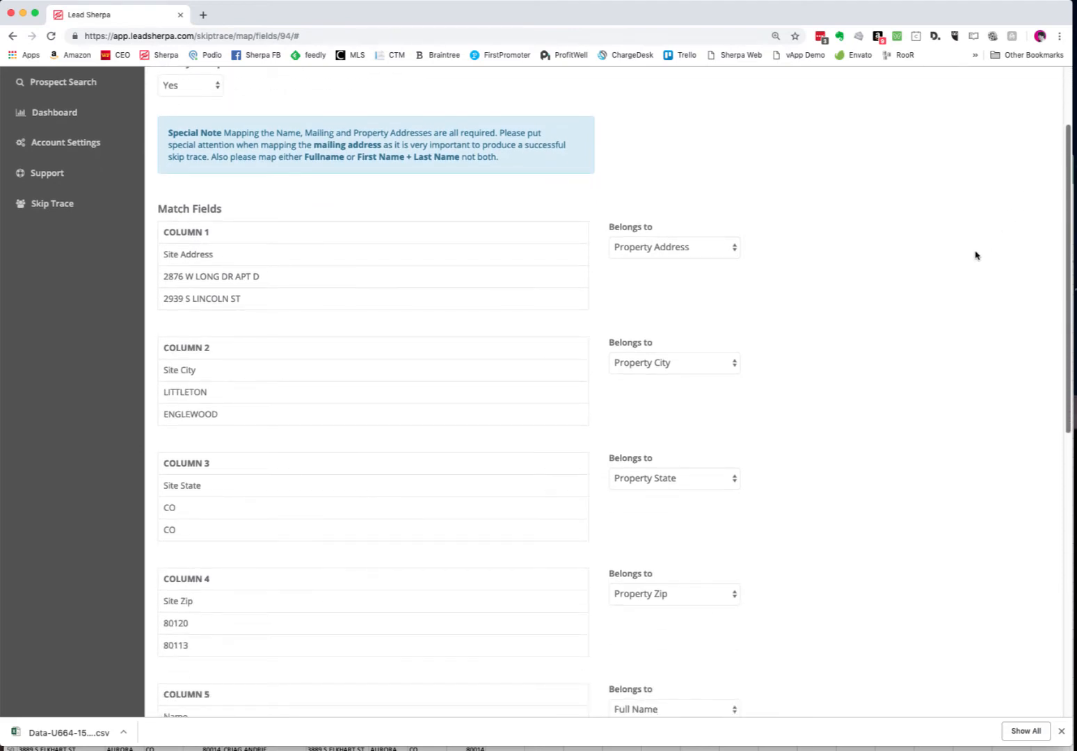
scroll(974, 254, "up", 1)
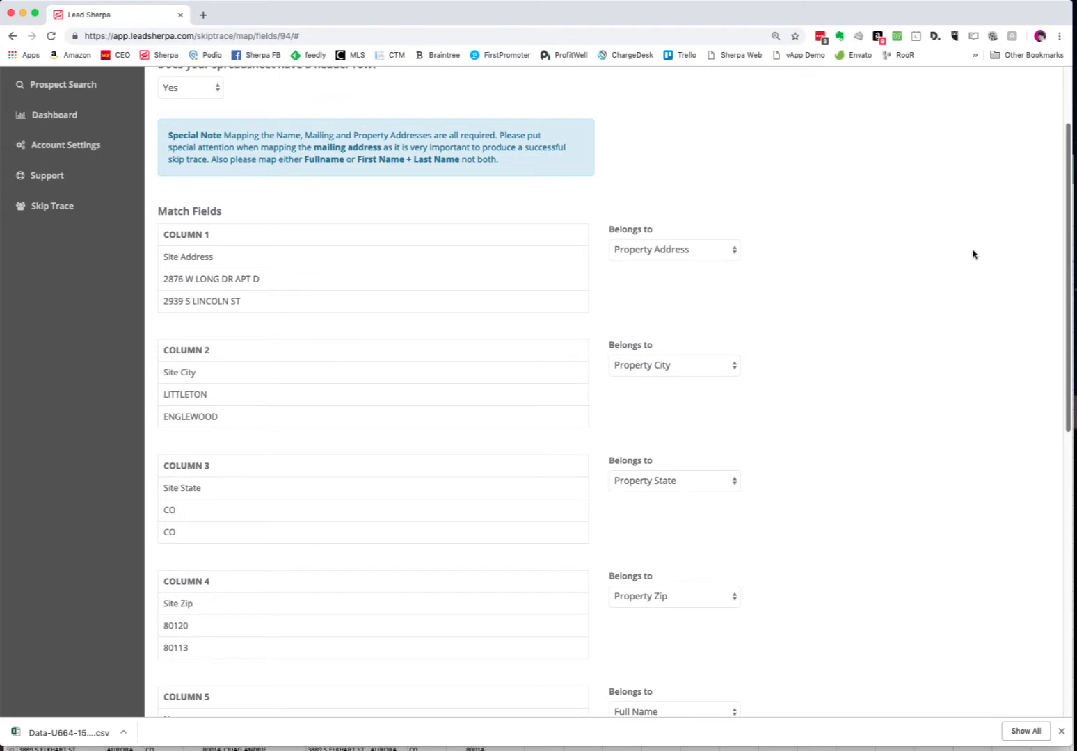
scroll(972, 254, "up", 1)
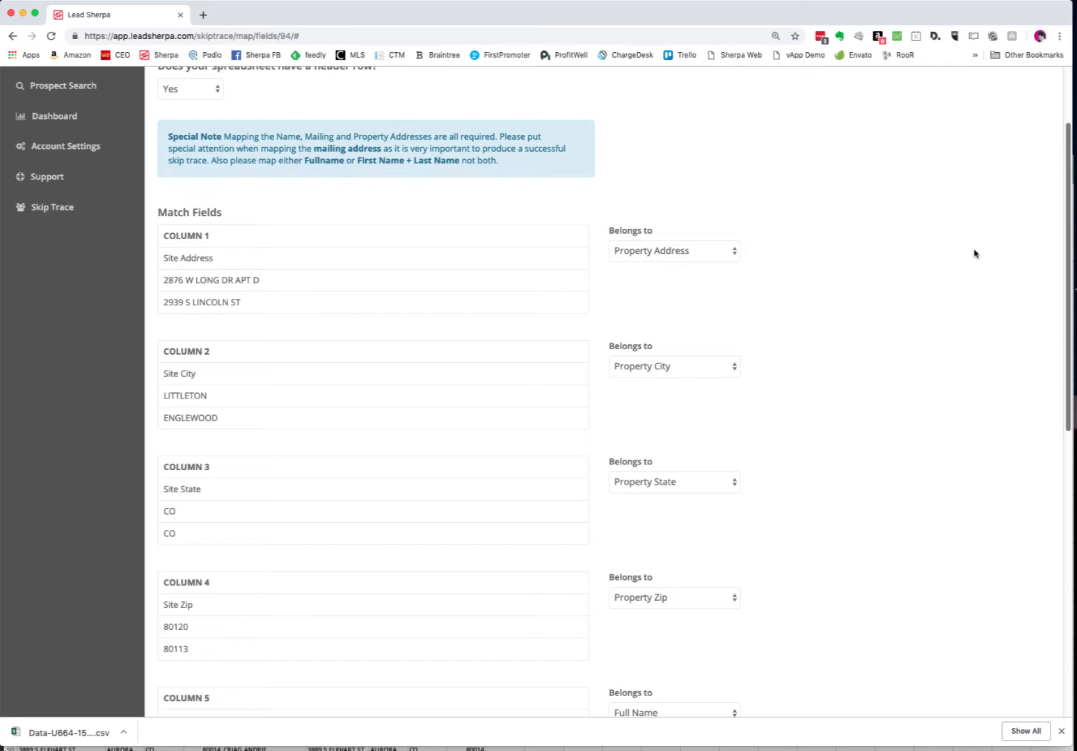
Check the field mappings of columns 1 to 9 and submit them to get the skip trace estimate.
scroll(973, 253, "down", 1)
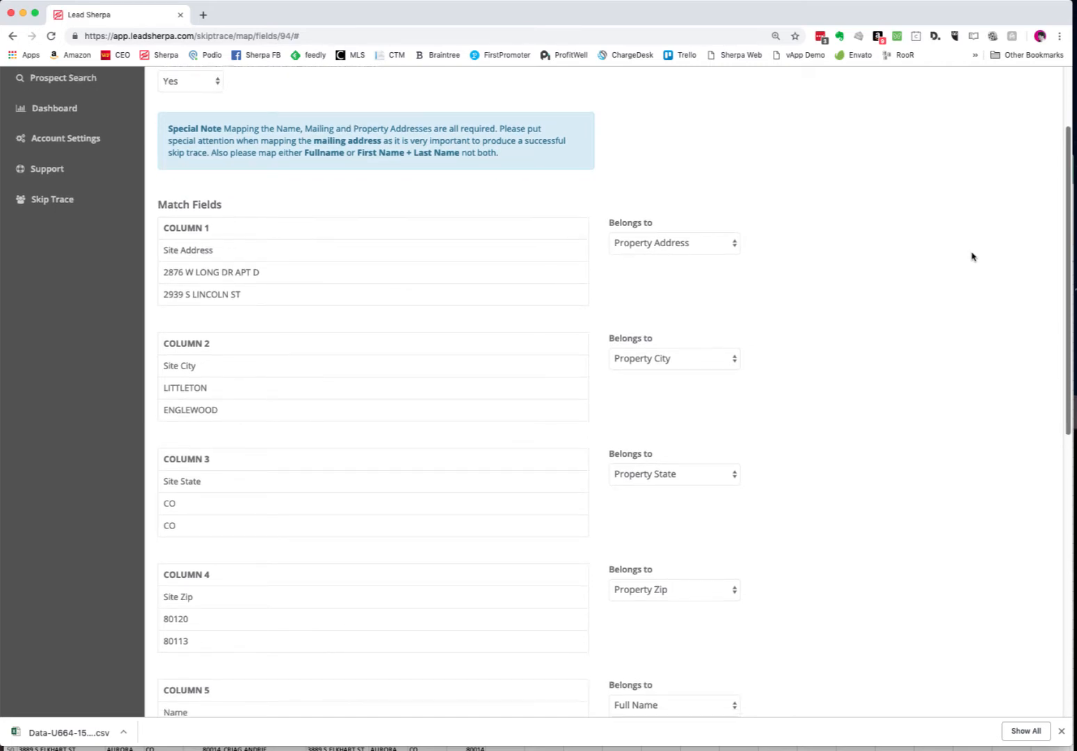
scroll(972, 256, "up", 1)
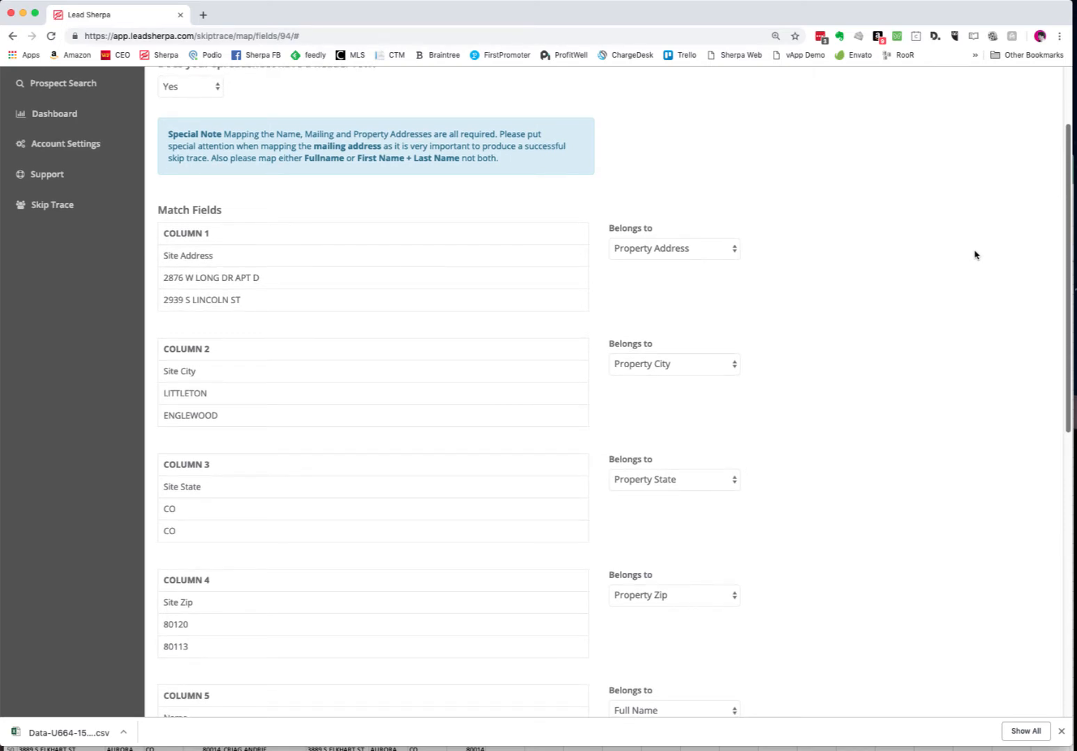
scroll(973, 255, "down", 5)
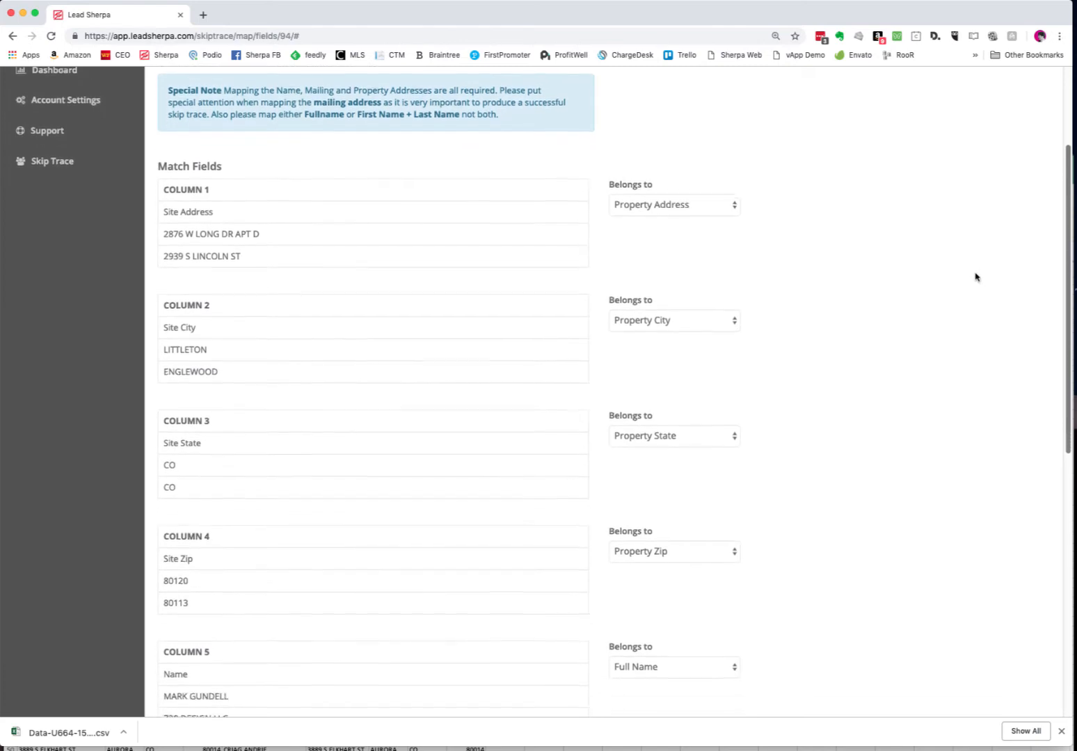
scroll(953, 309, "down", 2)
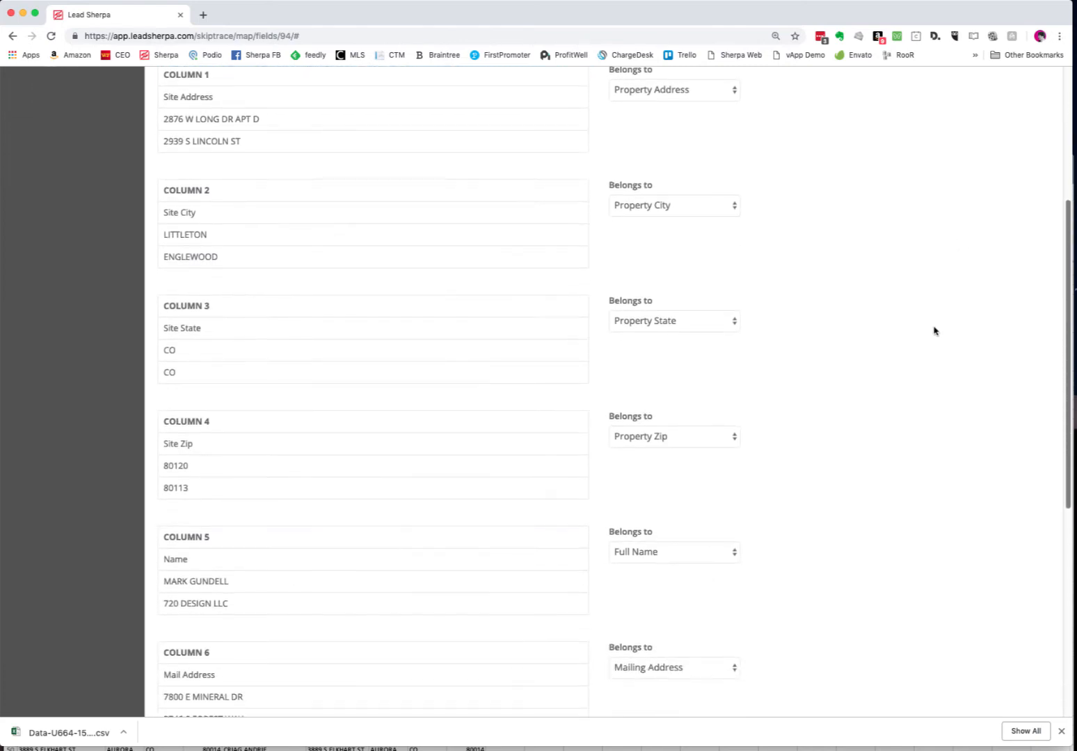
scroll(932, 327, "up", 1)
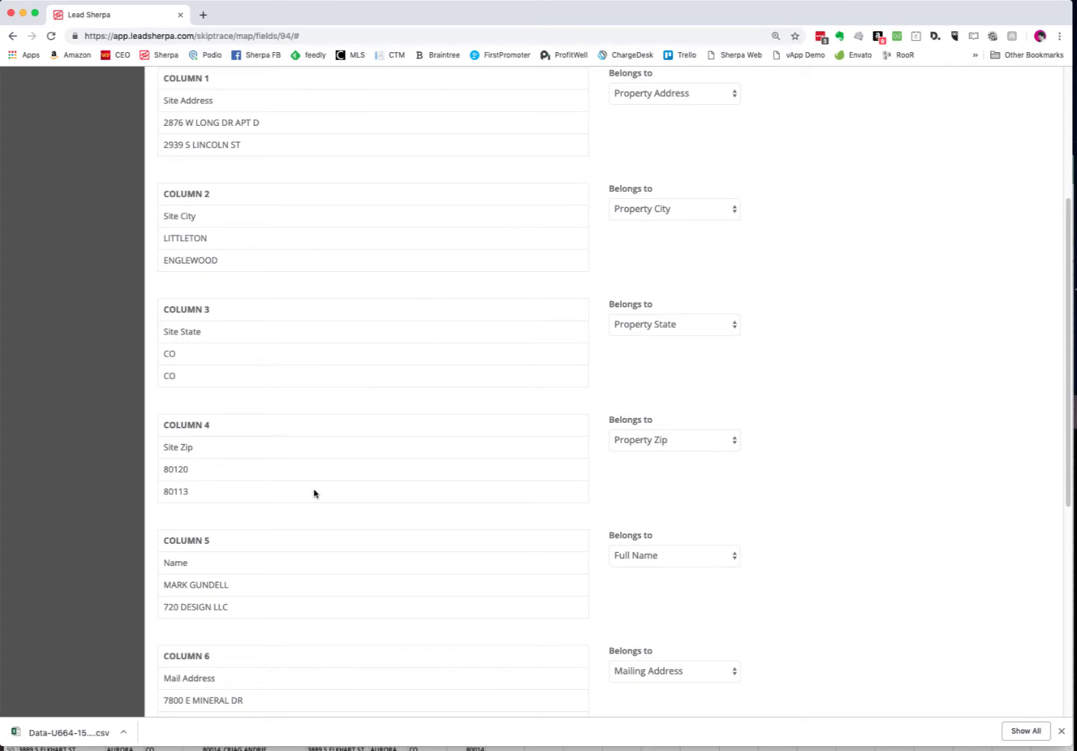
scroll(1028, 439, "down", 5)
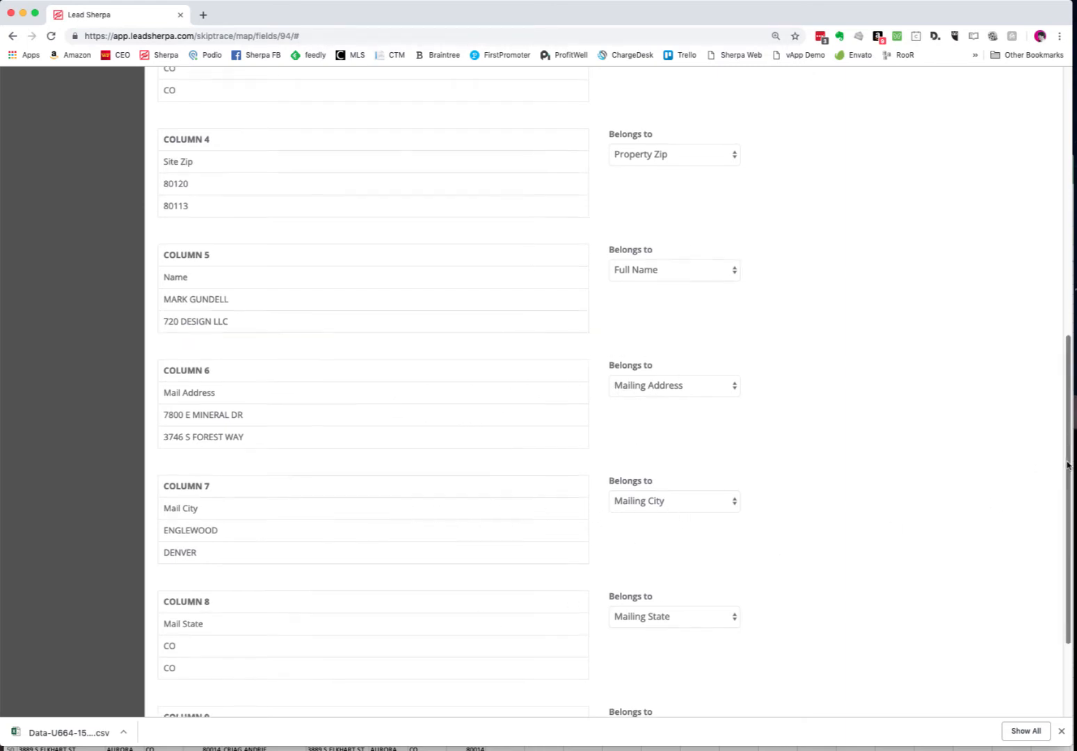
scroll(1061, 466, "down", 5)
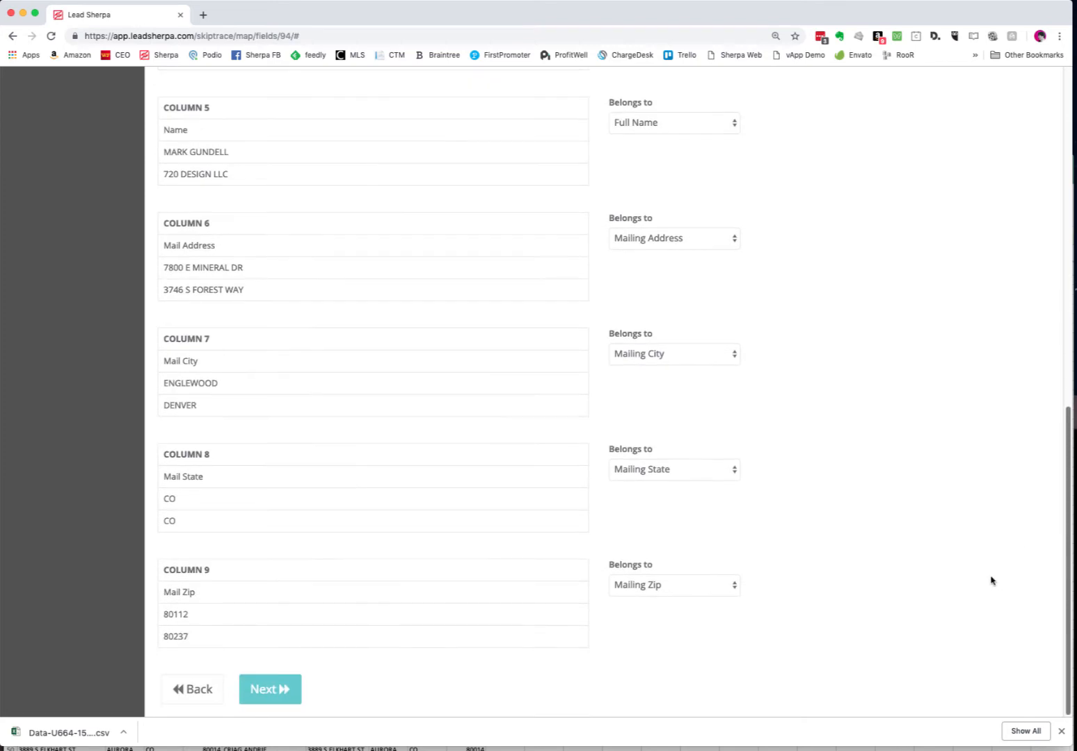
left_click(272, 690)
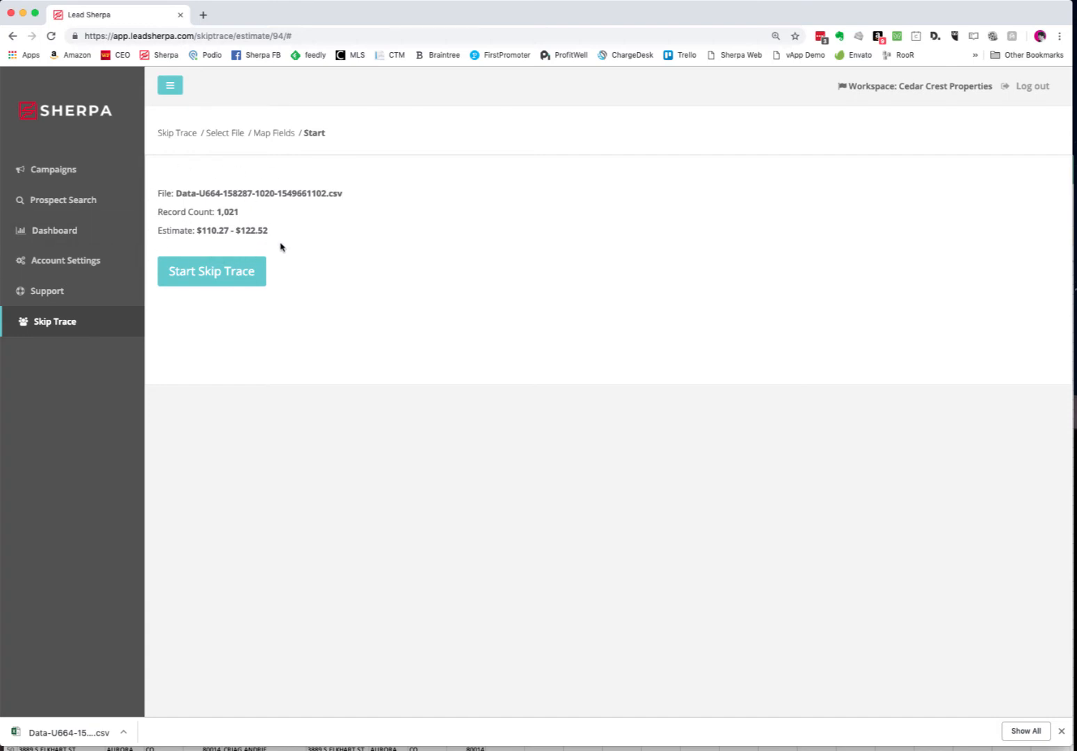
Start the skip trace for the uploaded file, read the non-refundable terms, and purchase it.
left_click(216, 281)
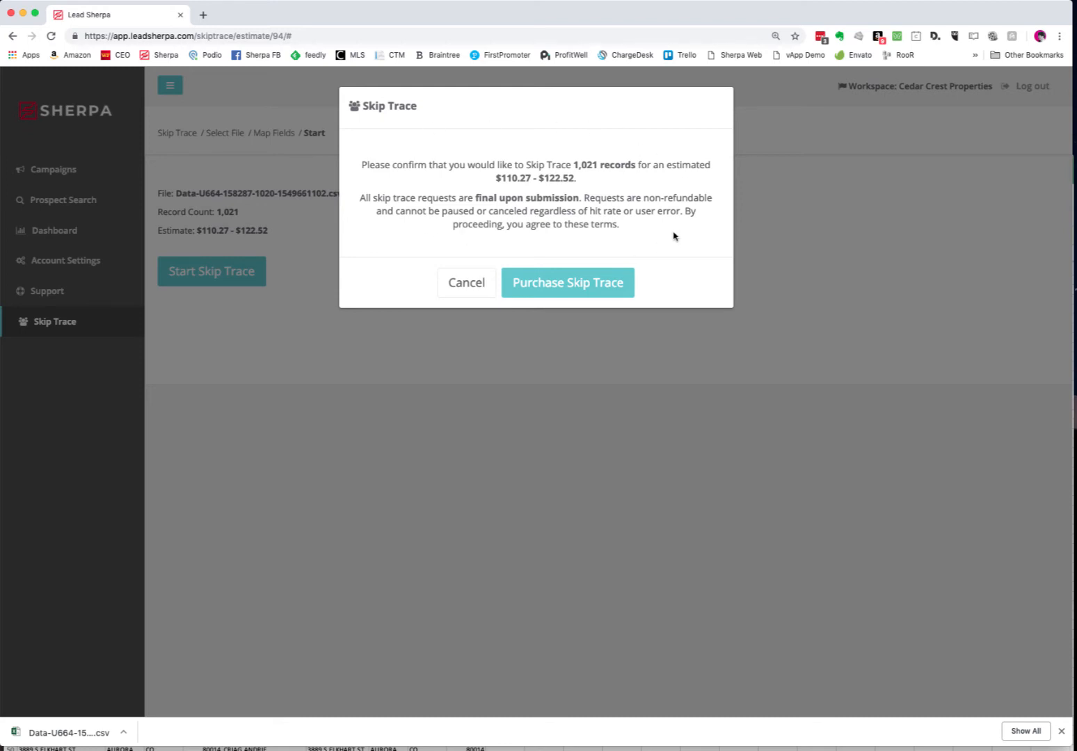
mouse_move(359, 198)
left_mouse_down()
mouse_move(602, 211)
mouse_move(699, 238)
left_mouse_up()
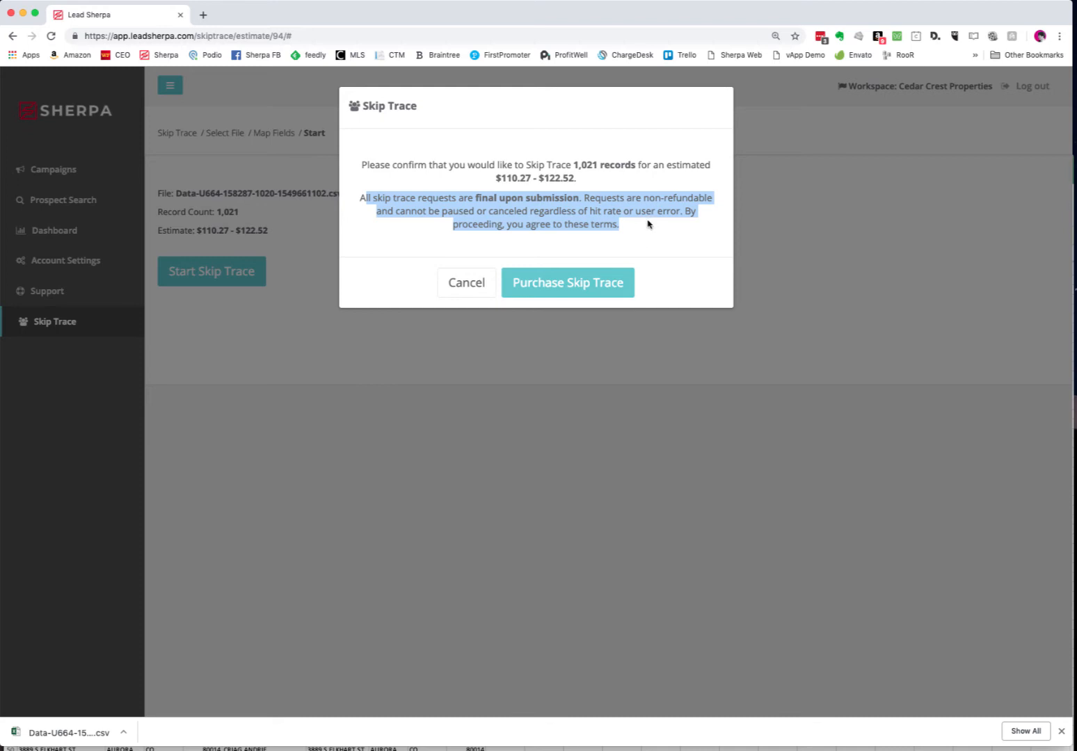
left_click(670, 230)
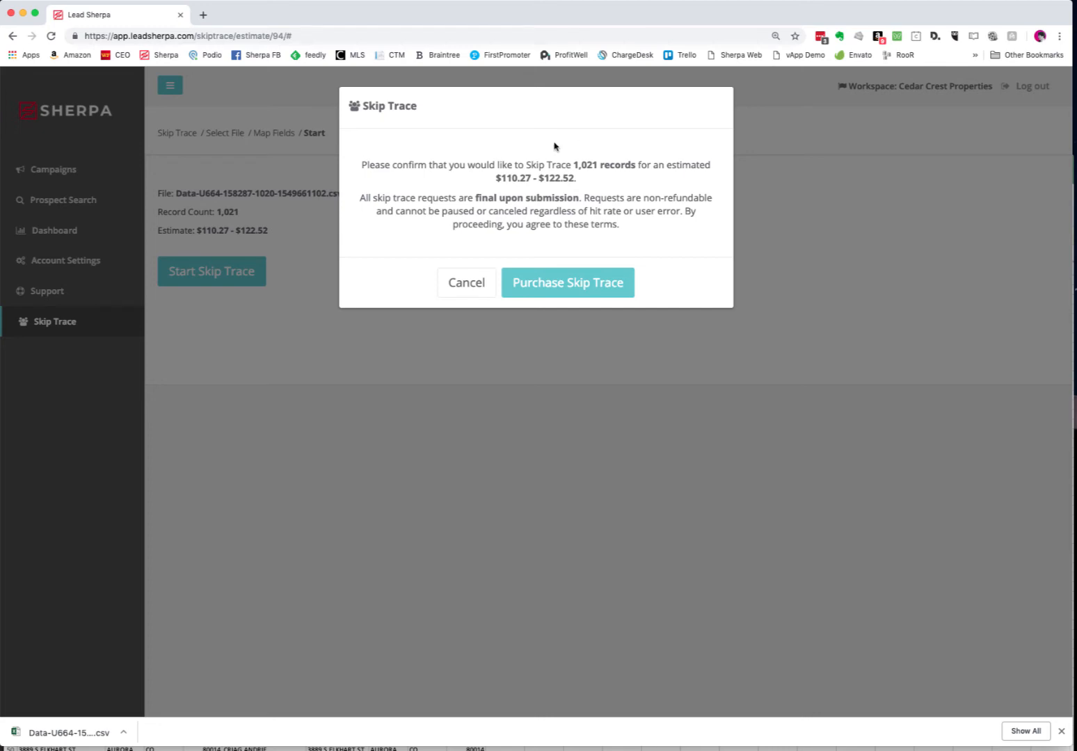
left_click(576, 286)
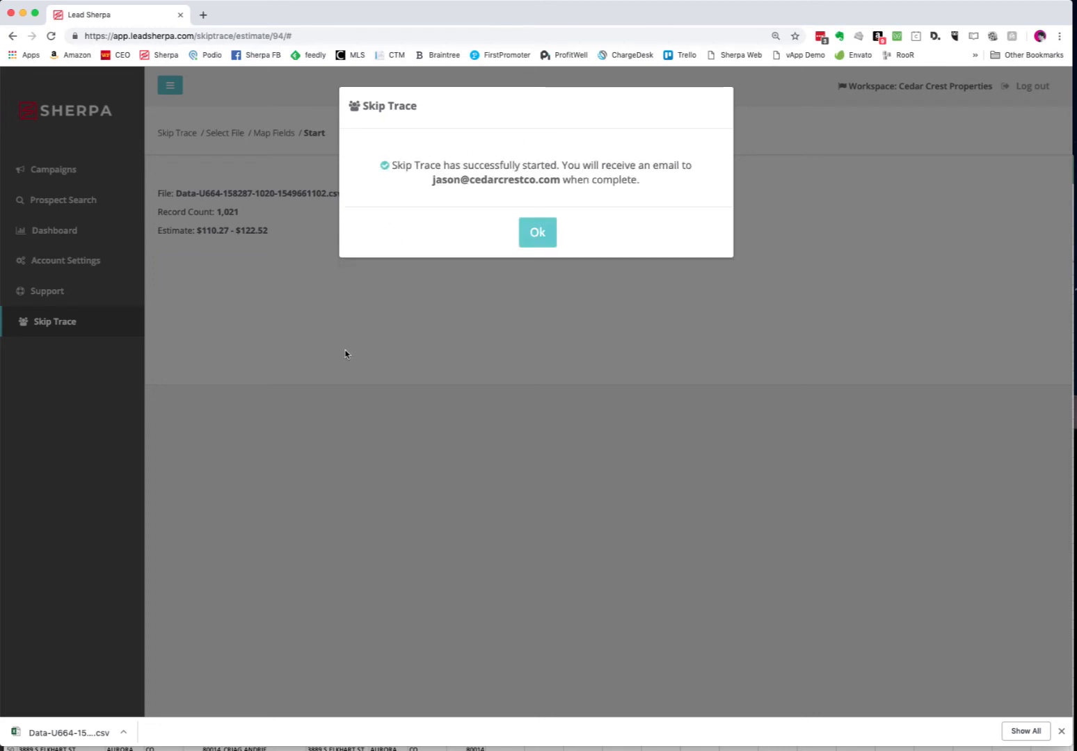
left_click(541, 239)
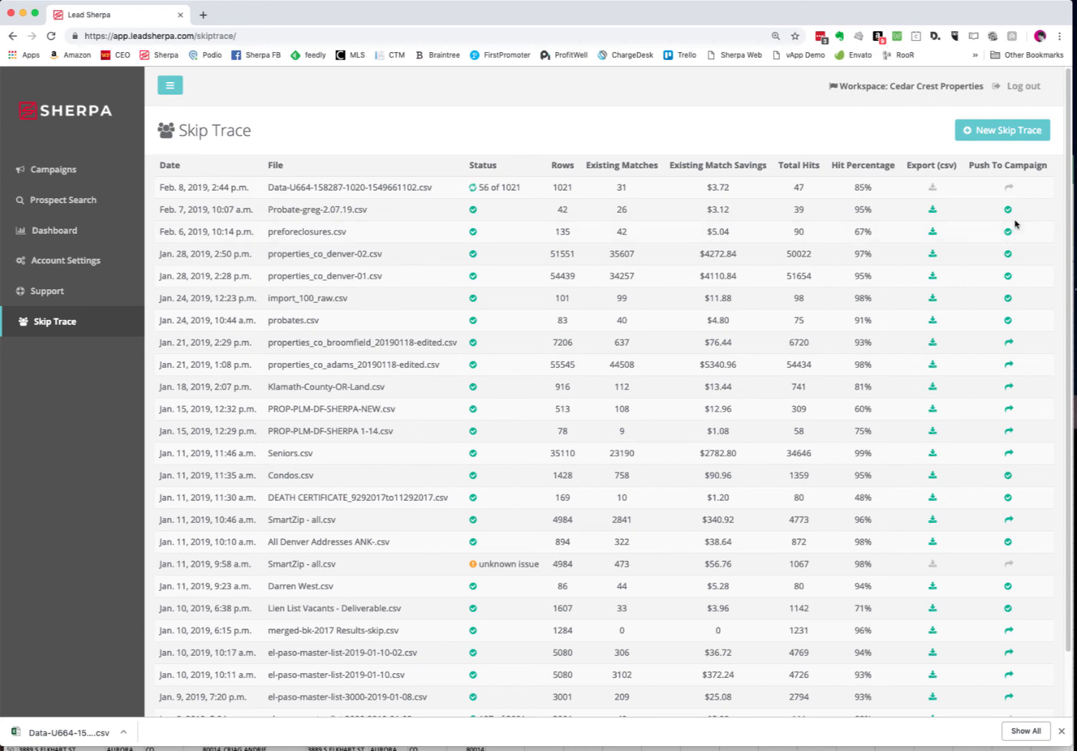
Open the campaign push form for properties_co_broomfield_20190118-edited.csv and look through the available campaigns.
mouse_move(1006, 215)
left_click(1009, 344)
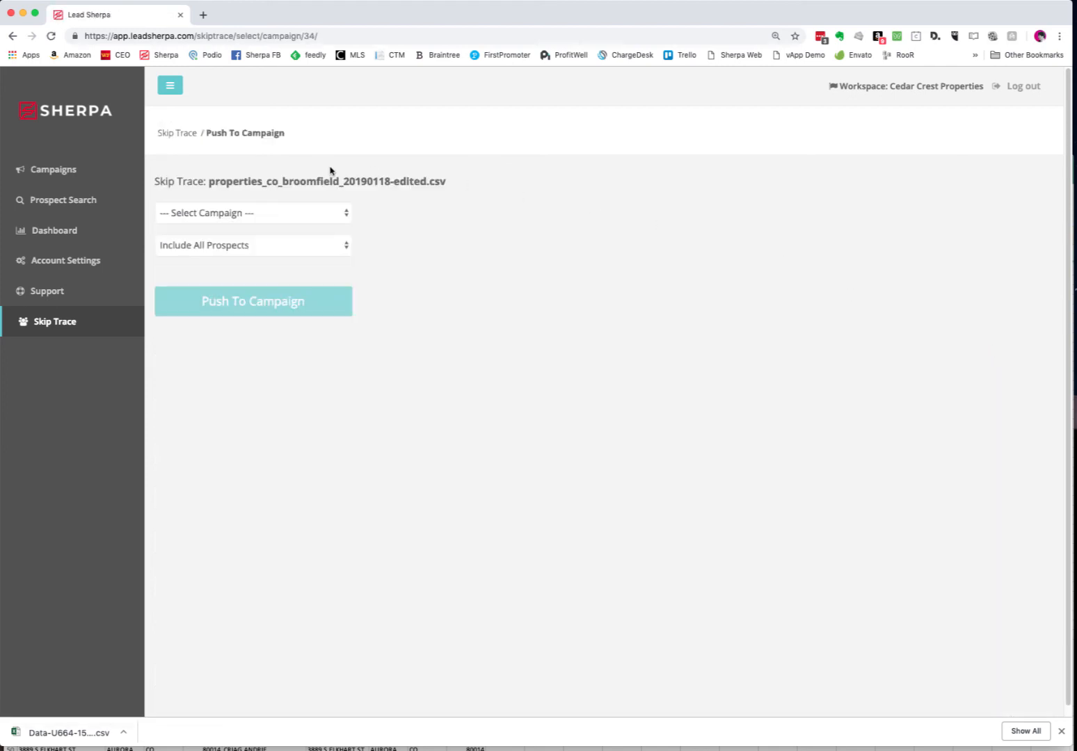
left_click(279, 214)
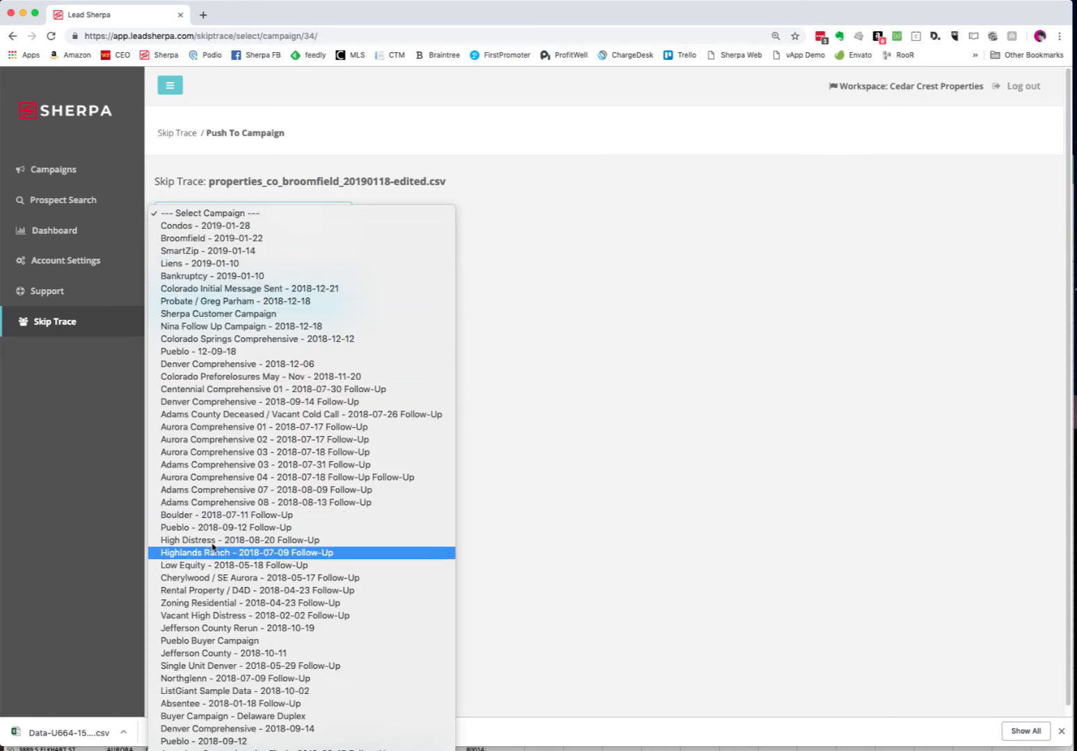
left_click(556, 294)
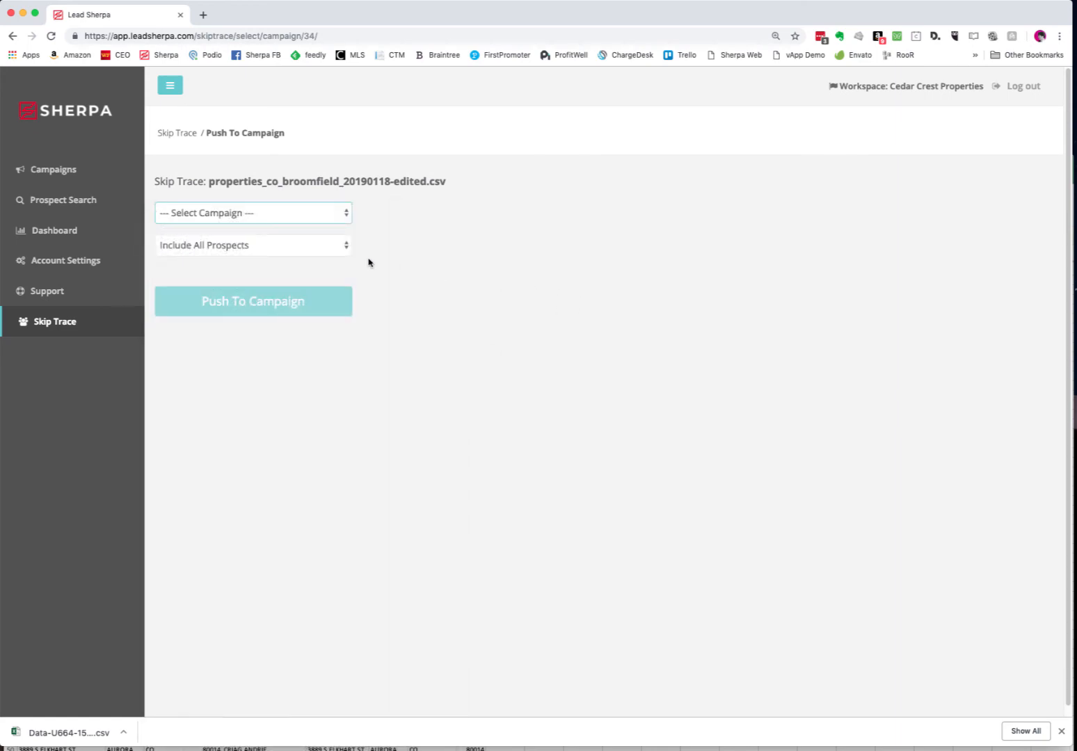
Set the prospects option to Include New Prospects Only, and return to the skip trace list without pushing.
left_click(282, 246)
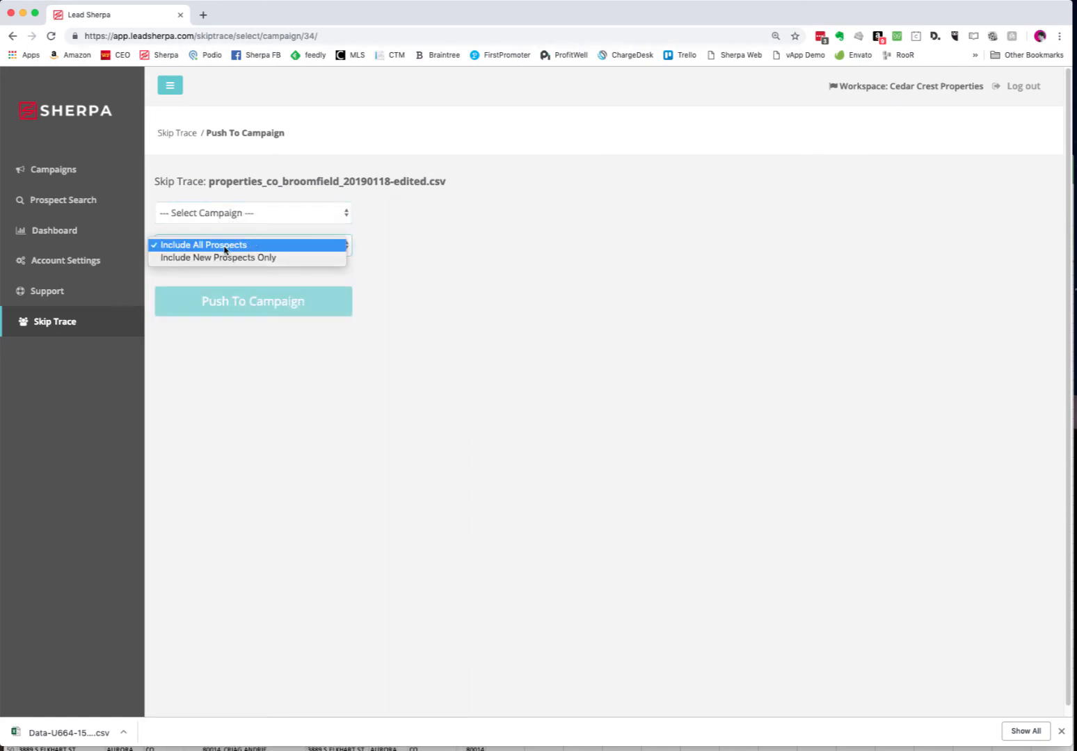
left_click(195, 247)
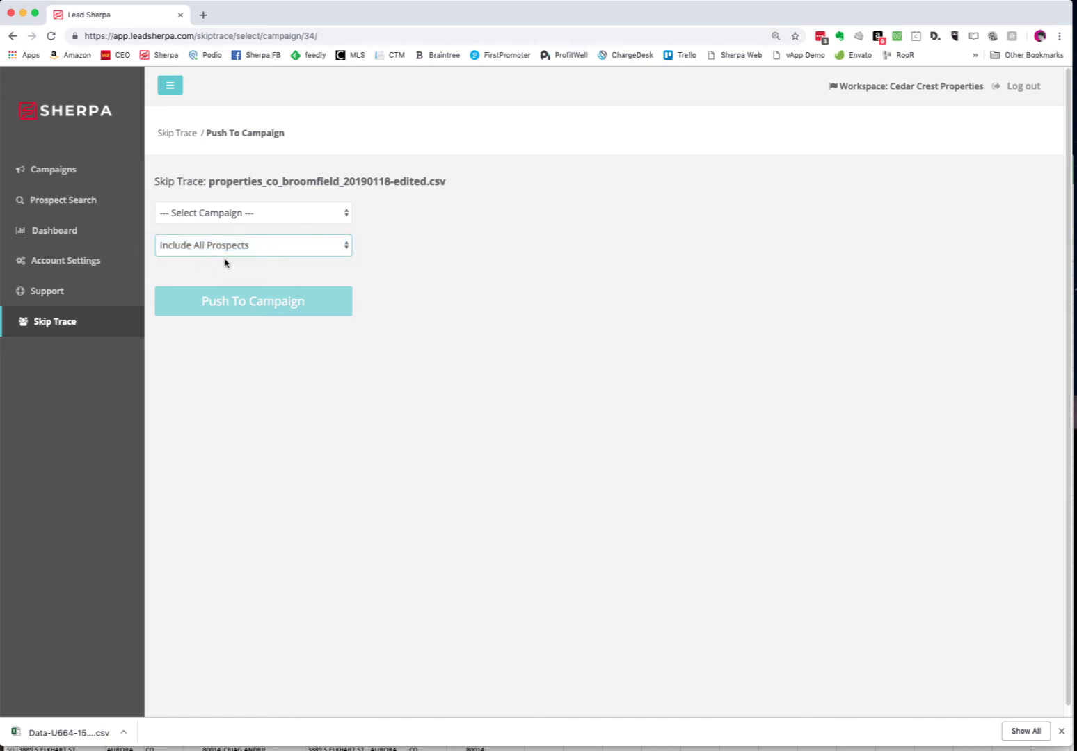
left_click(217, 252)
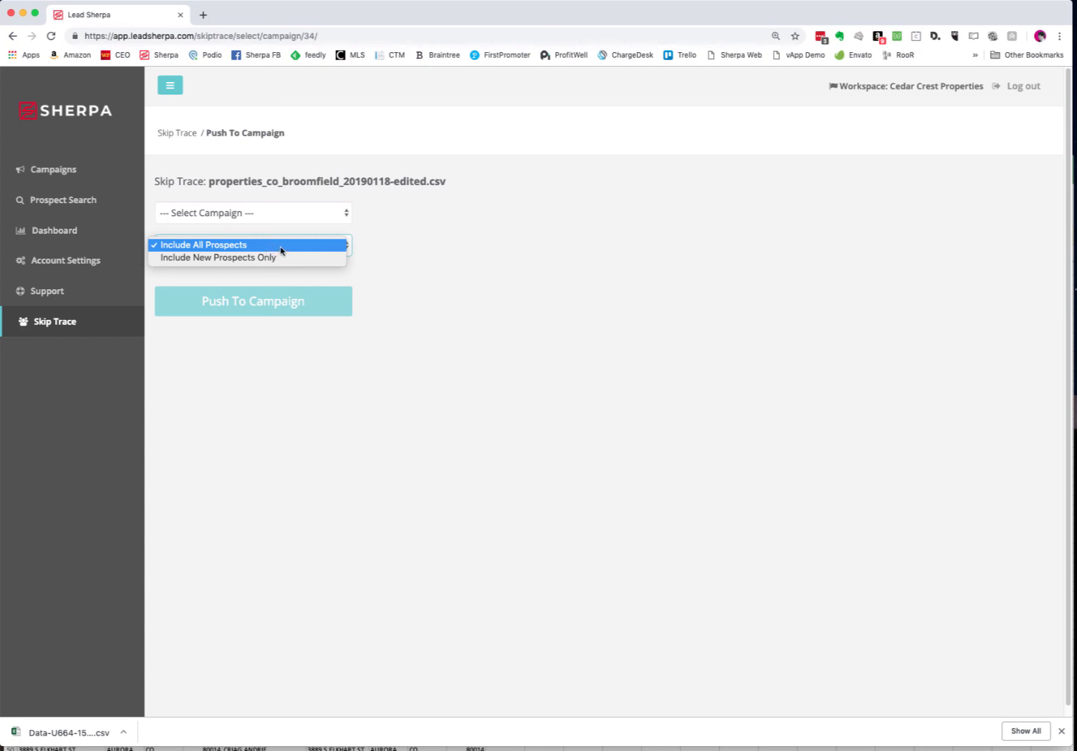
left_click(210, 258)
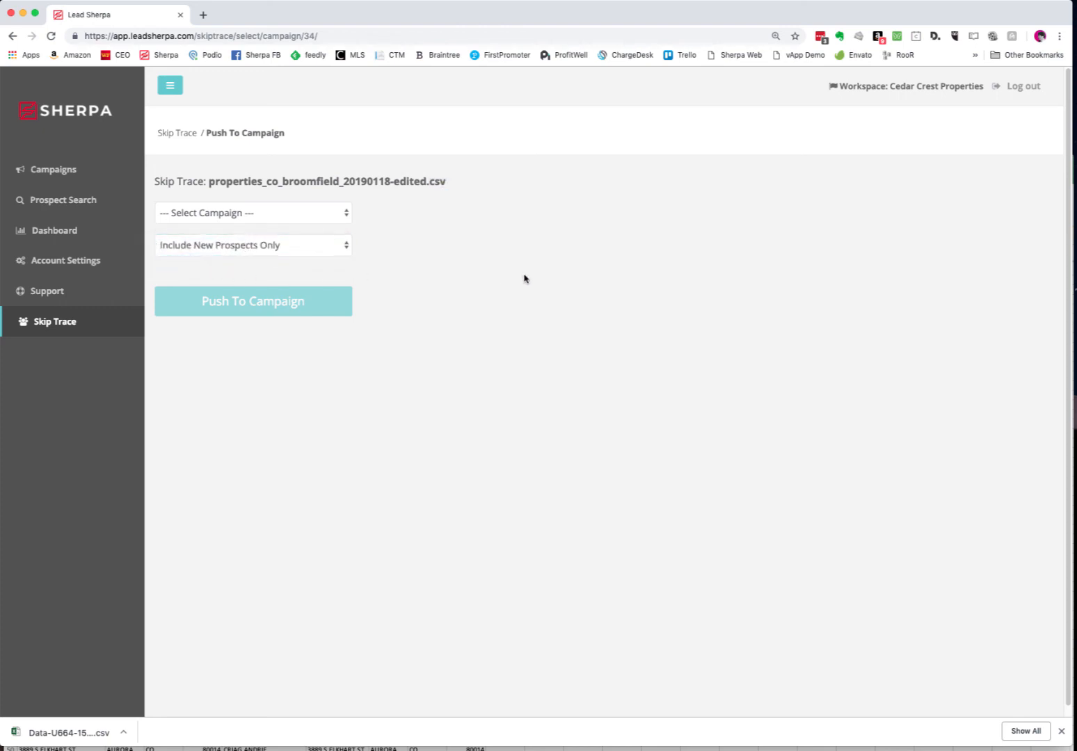
left_click(175, 134)
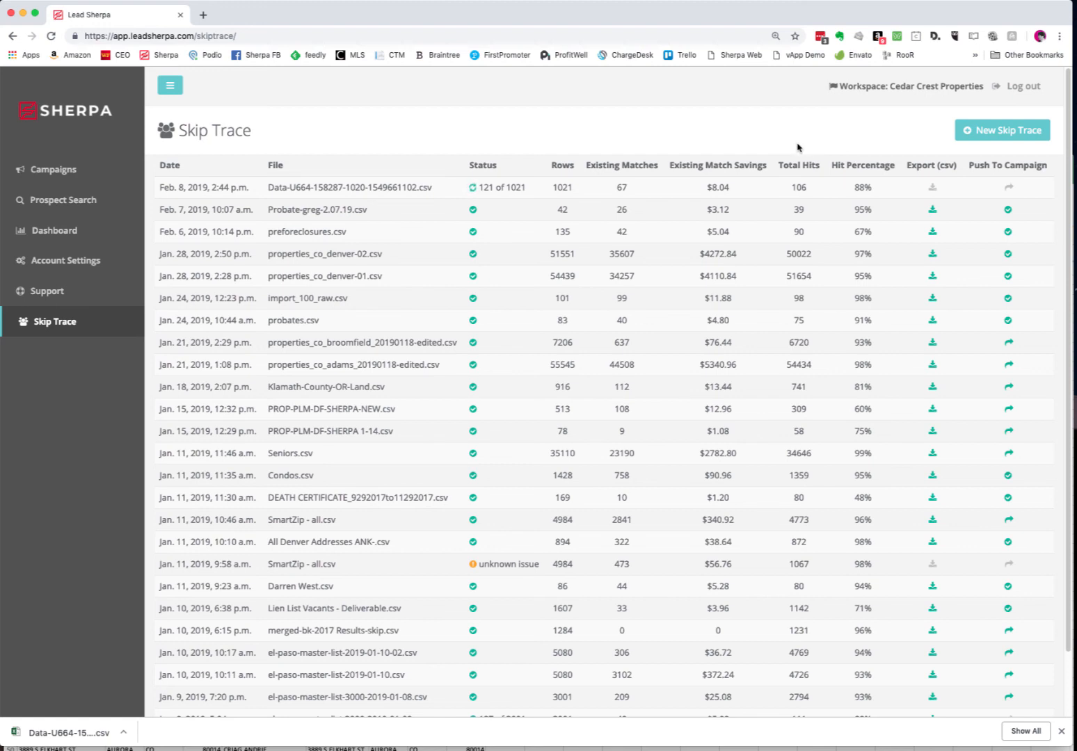
left_click(914, 0)
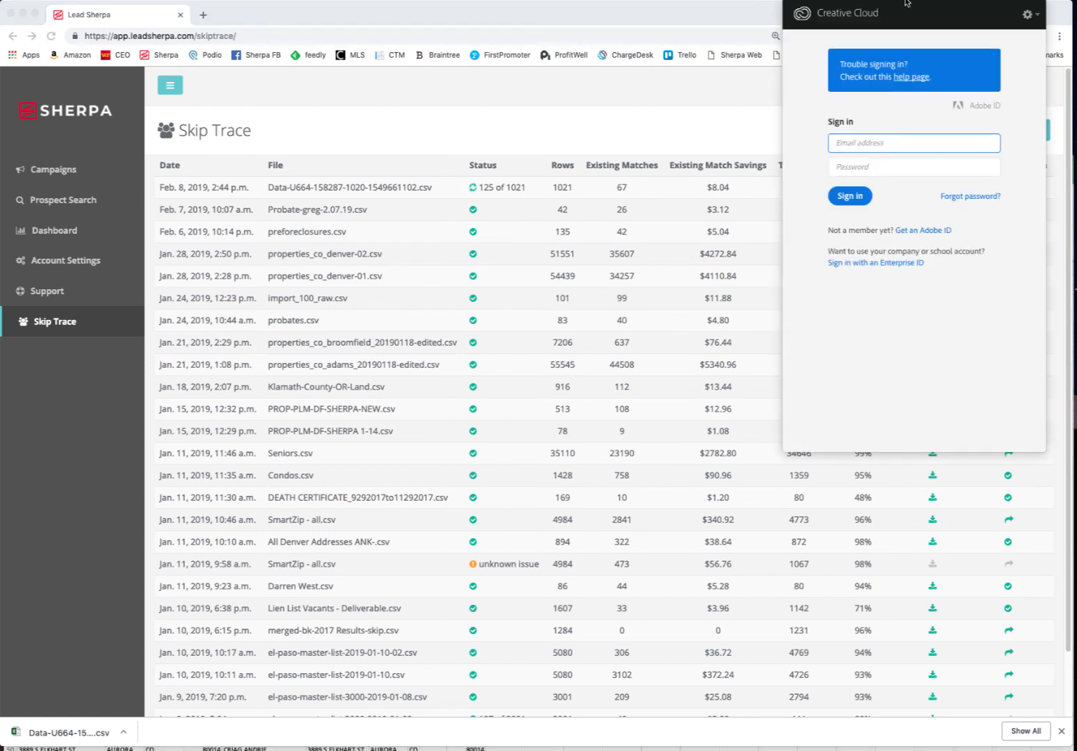
left_click(899, 0)
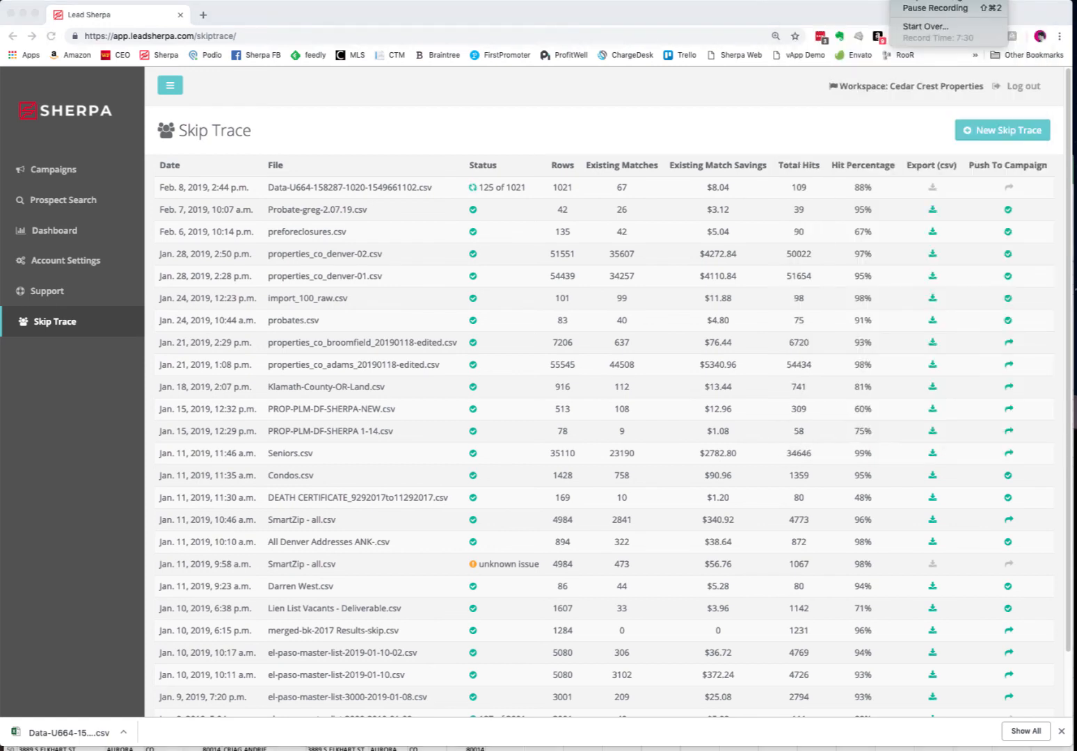
left_click(925, 27)
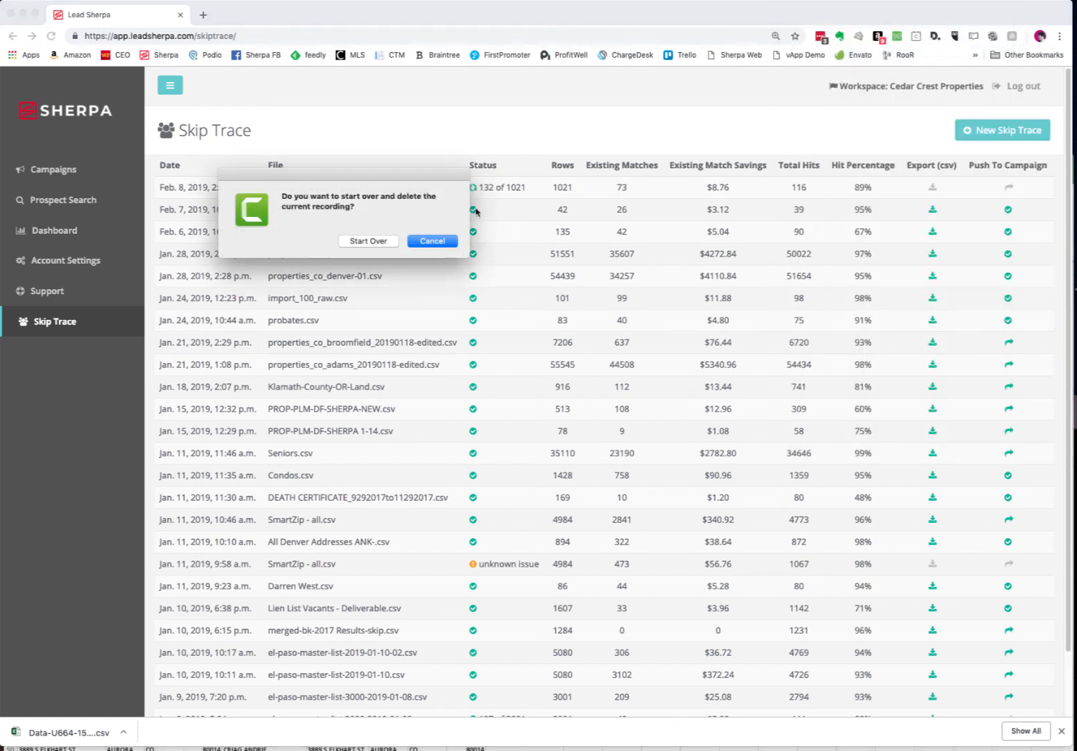
left_click(432, 240)
left_click(899, 0)
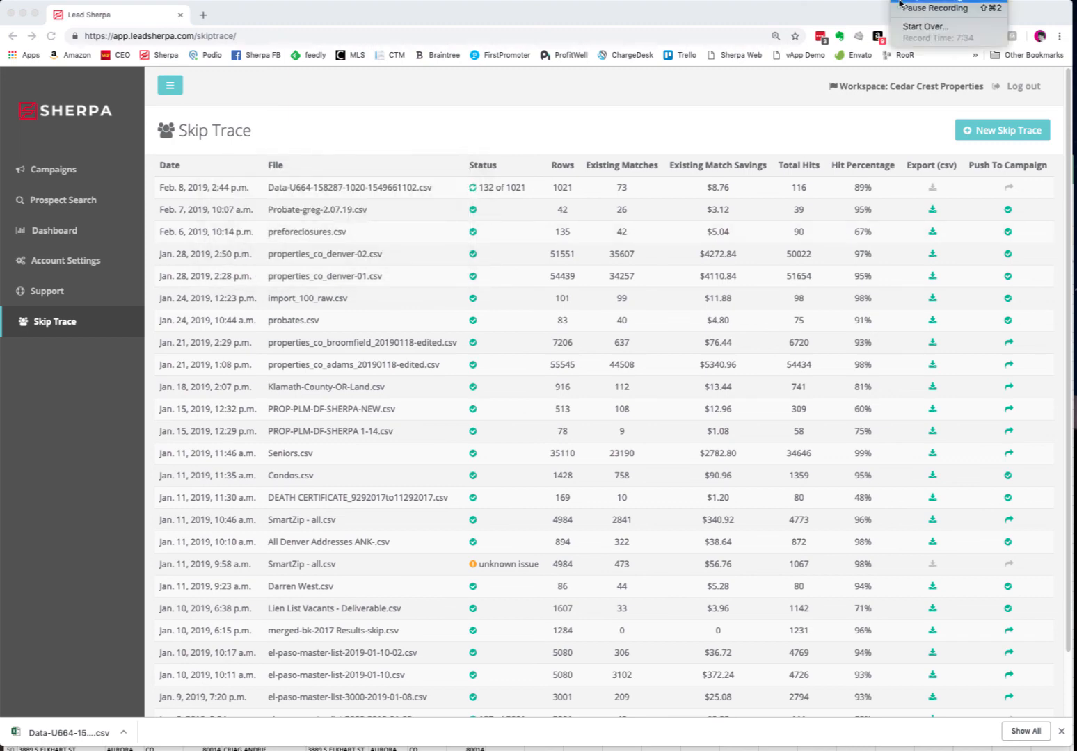